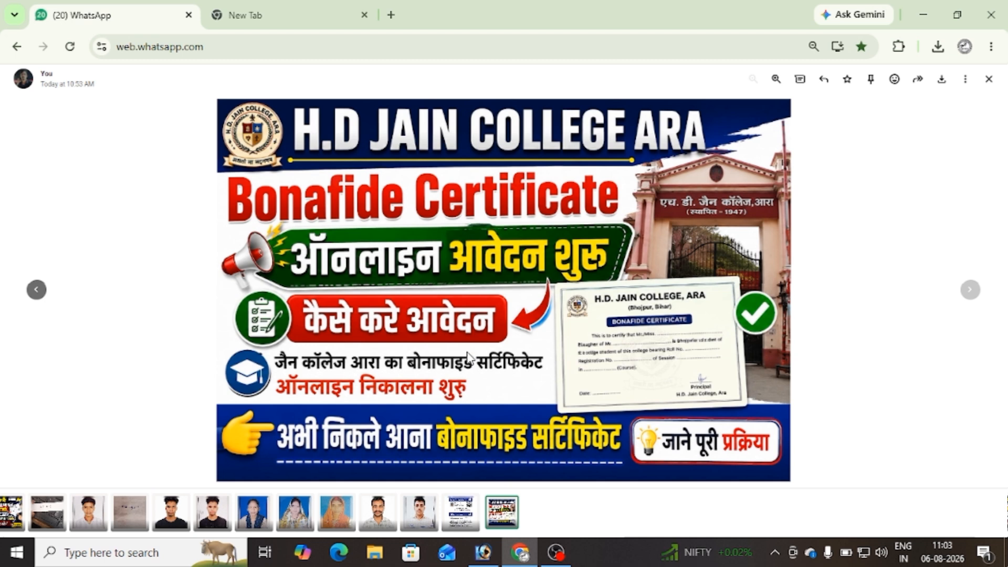
Search the web for "h.d jain college" and open the college's official website, hdjaincollege.org.
mouse_move(321, 7)
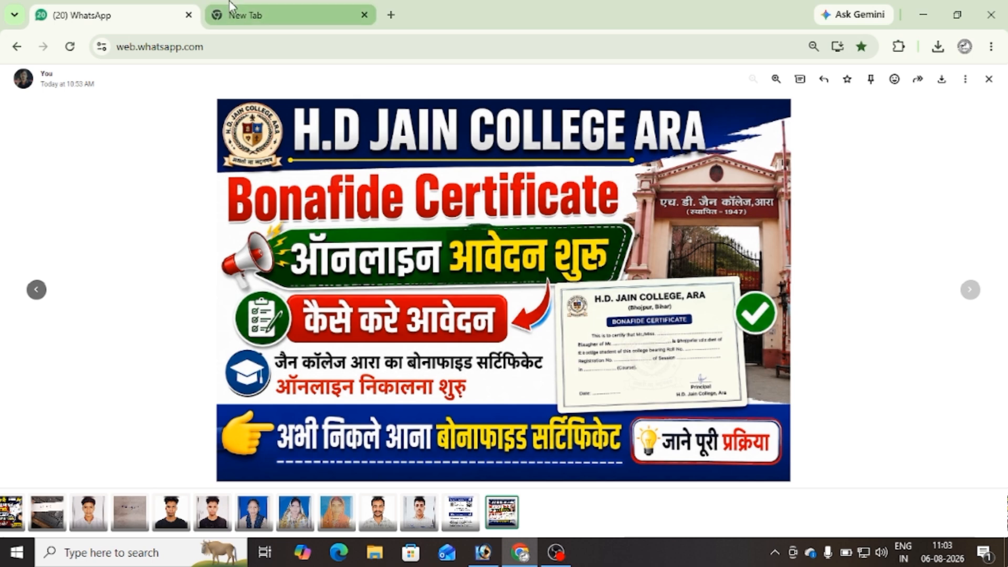
click(255, 15)
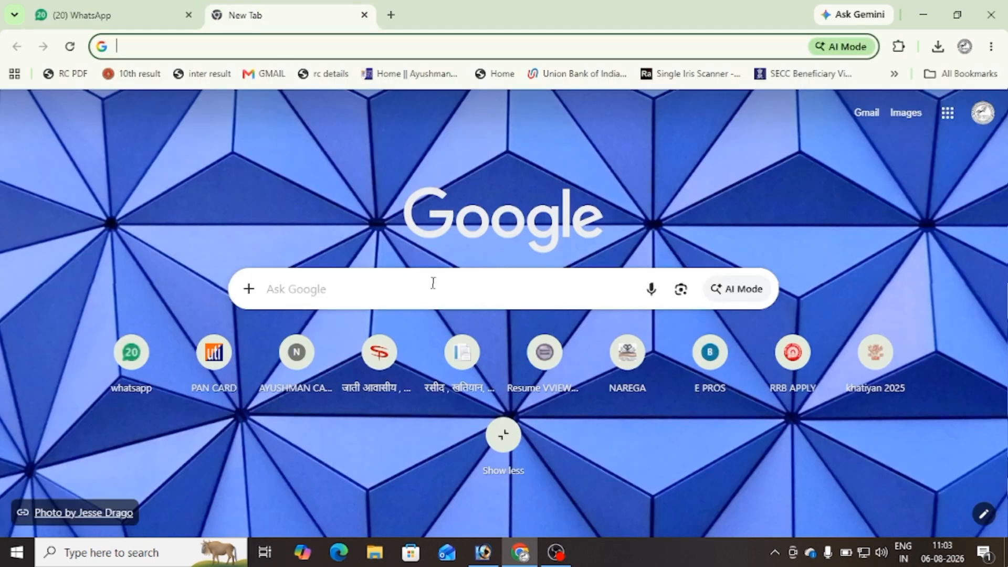
text(H.D )
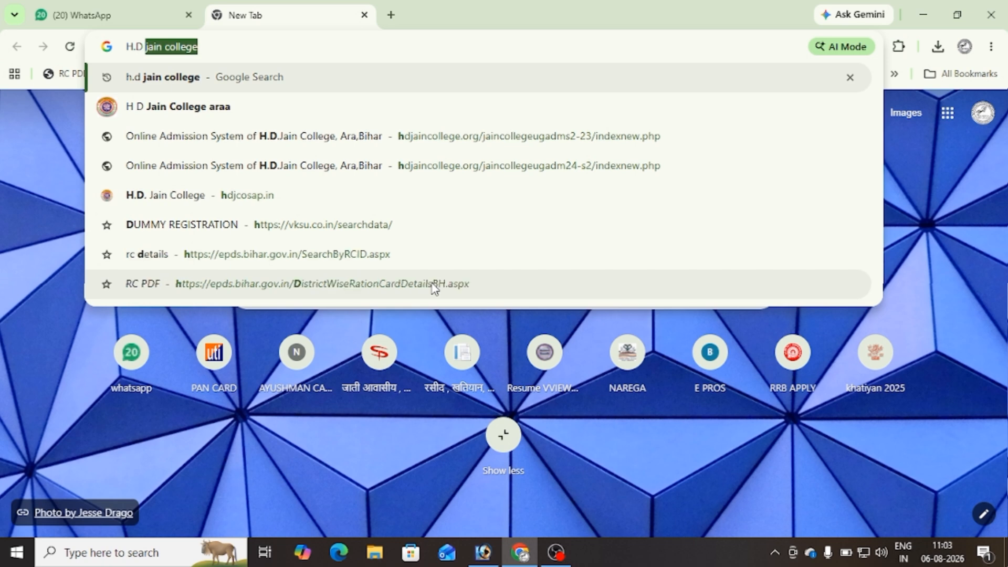
text(JAIN)
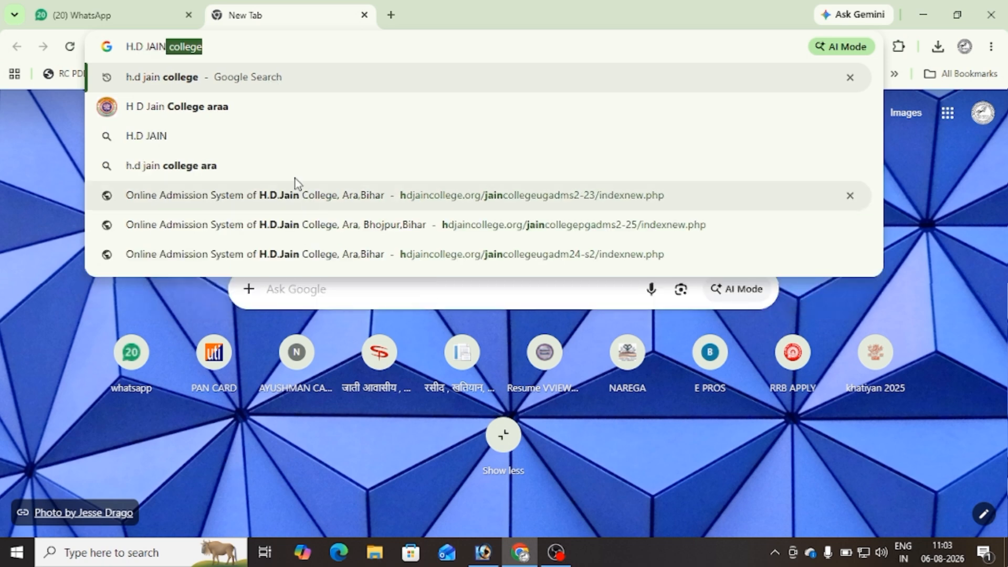
key(Return)
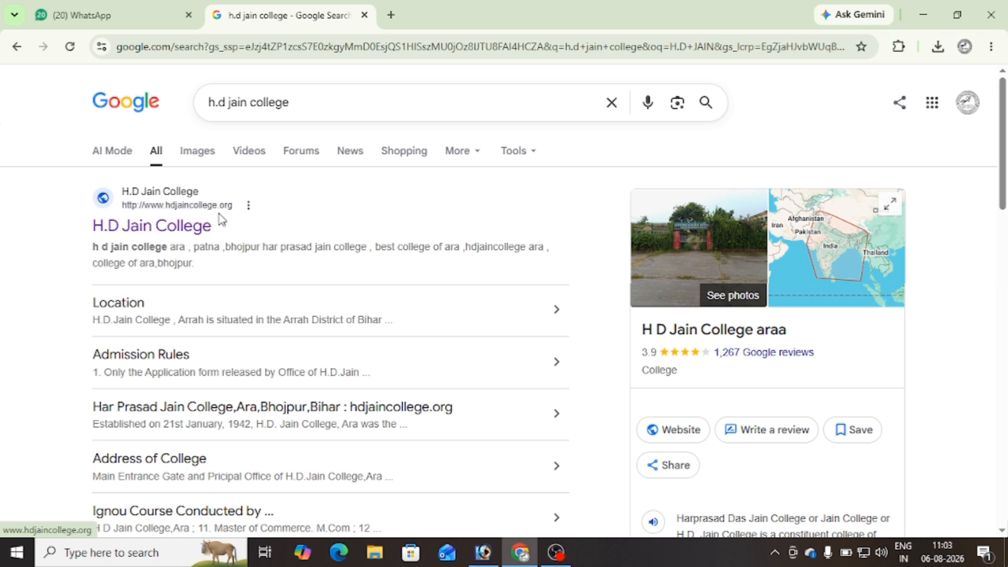
click(175, 232)
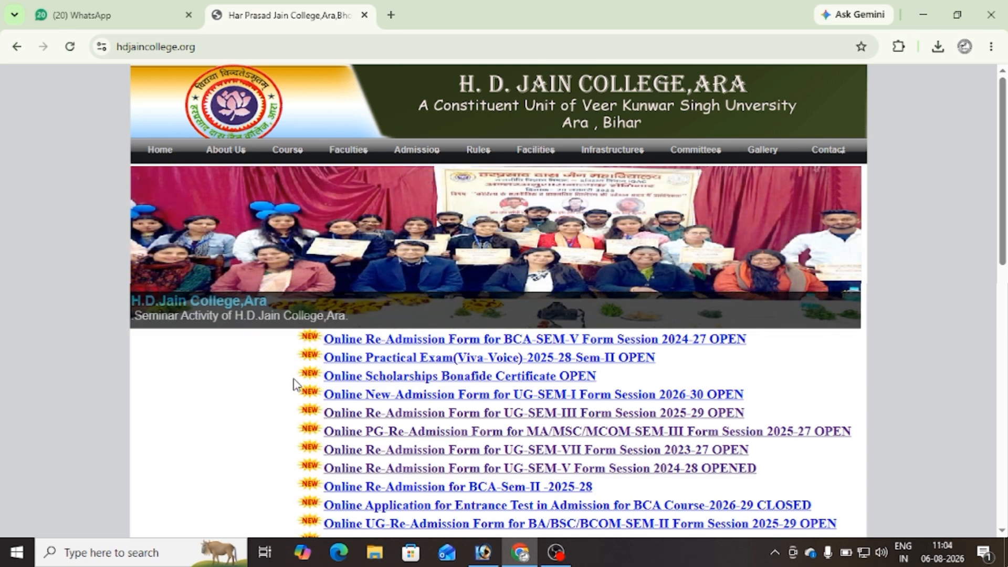
Open the Online Scholarships Bonafide Certificate notice on the college website.
drag(317, 379, 603, 383)
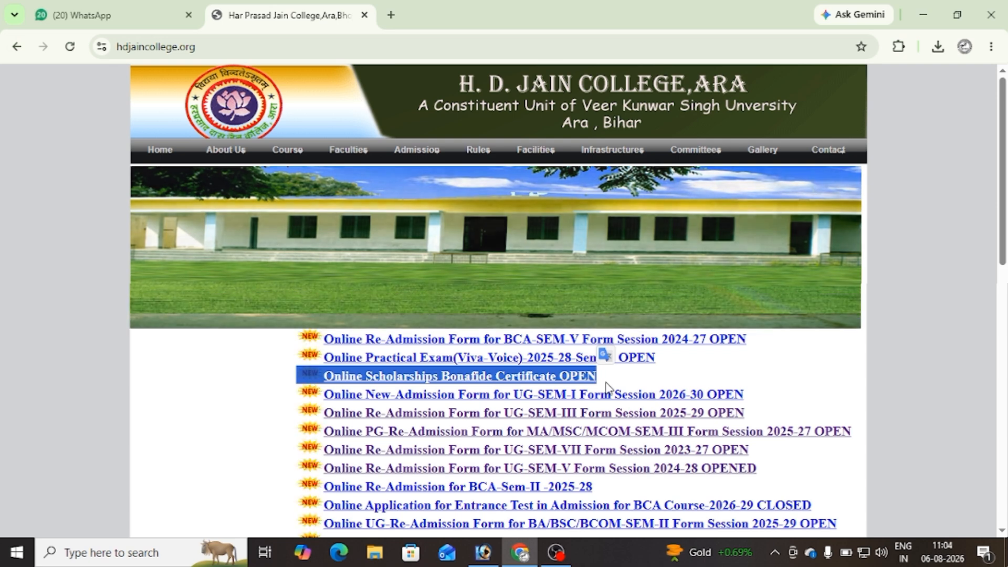
click(644, 385)
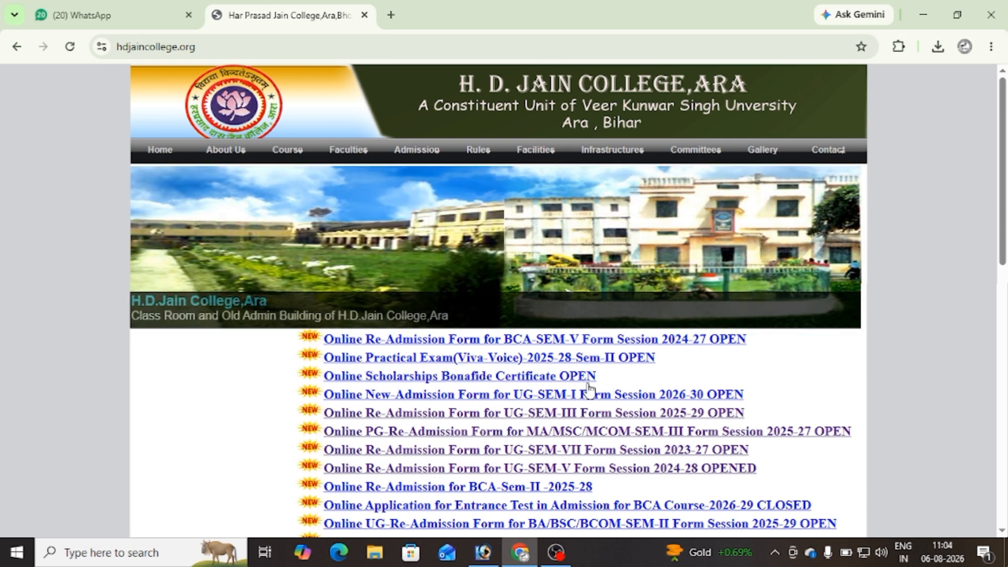
click(482, 382)
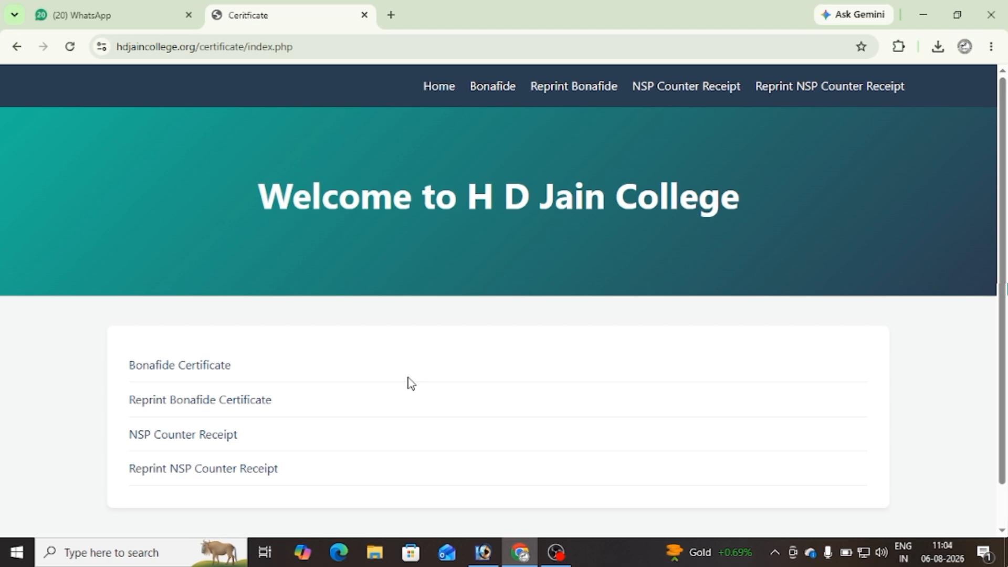
Open the Bonafide Certificate application form from the list of certificate services.
drag(251, 193, 752, 198)
scroll(535, 212, down, 1)
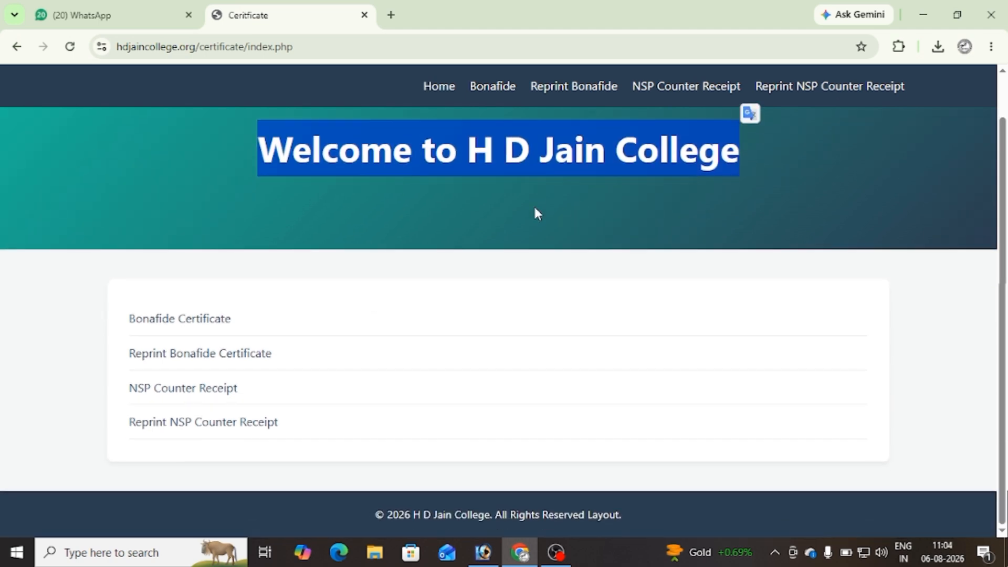
click(210, 249)
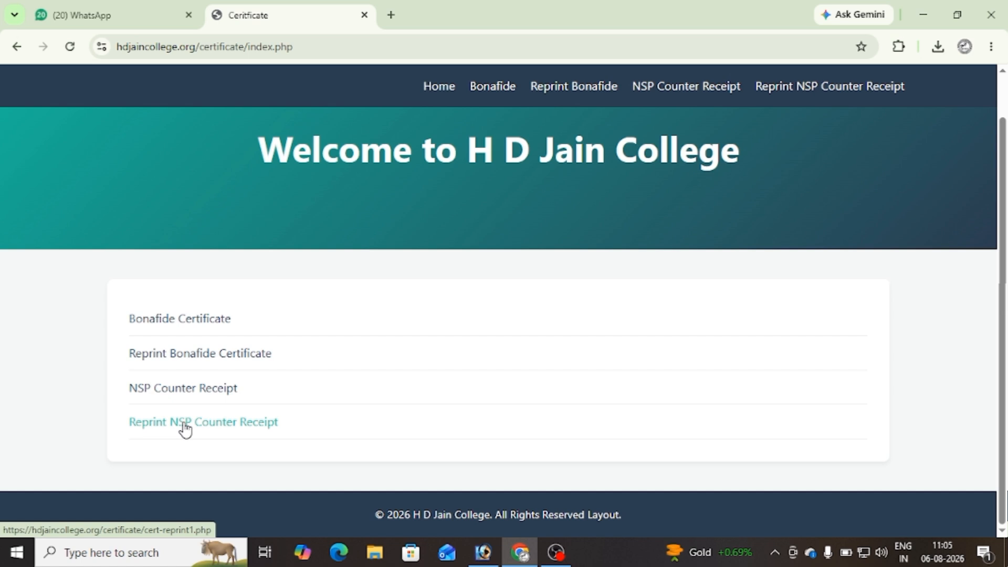
click(152, 320)
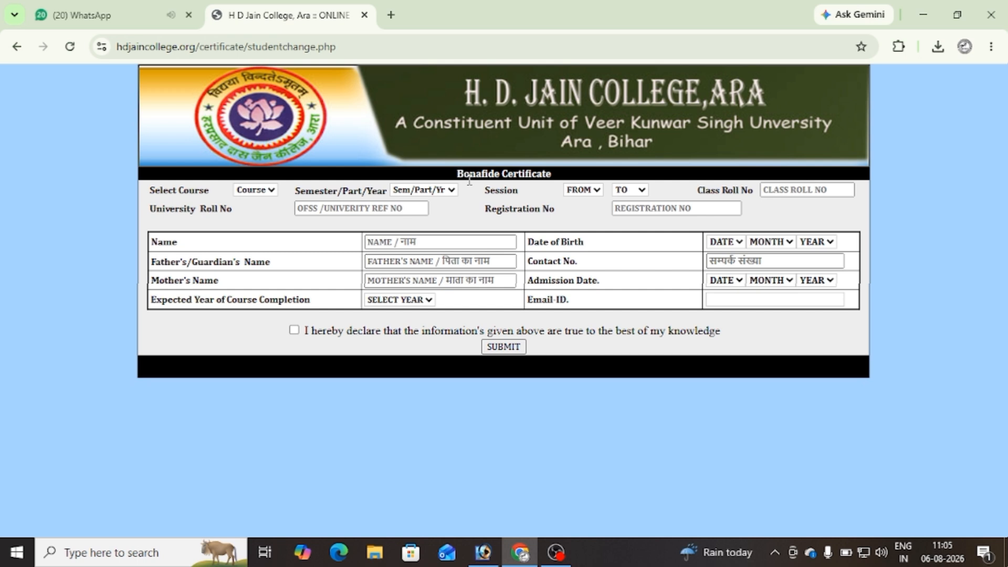
Select MSC as the course on the Bonafide Certificate form and view the available semester options.
drag(469, 173, 548, 189)
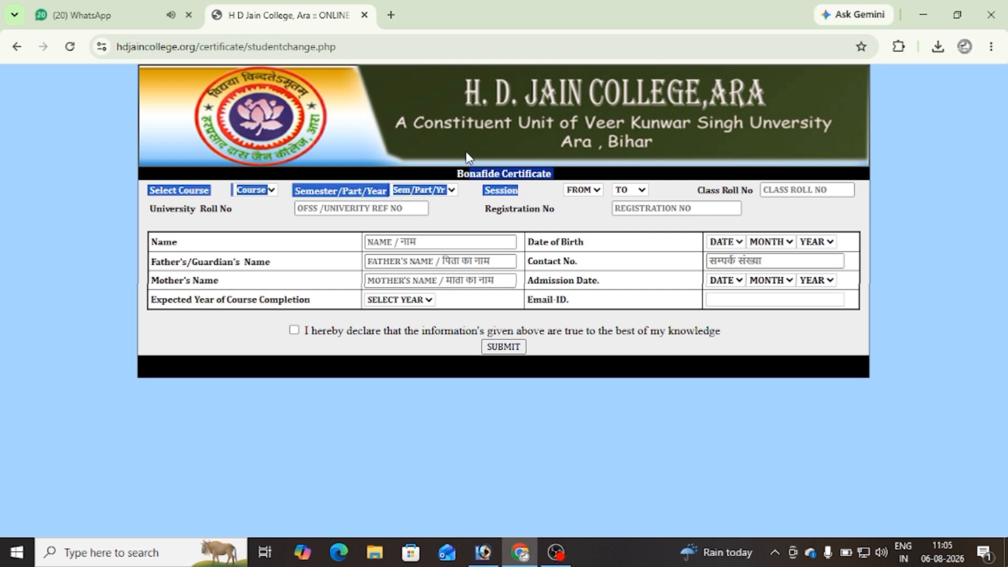
click(266, 228)
drag(162, 190, 184, 191)
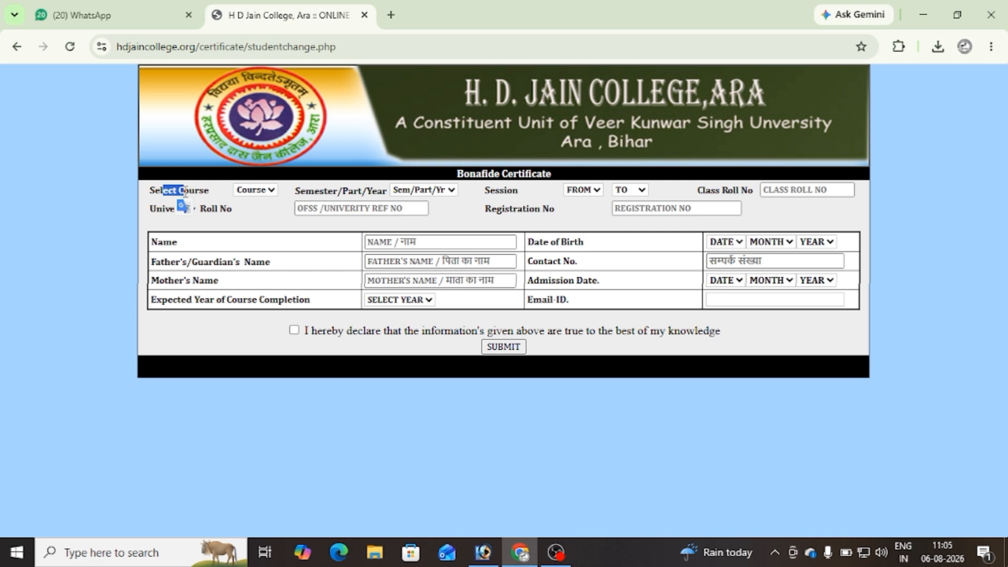
click(262, 190)
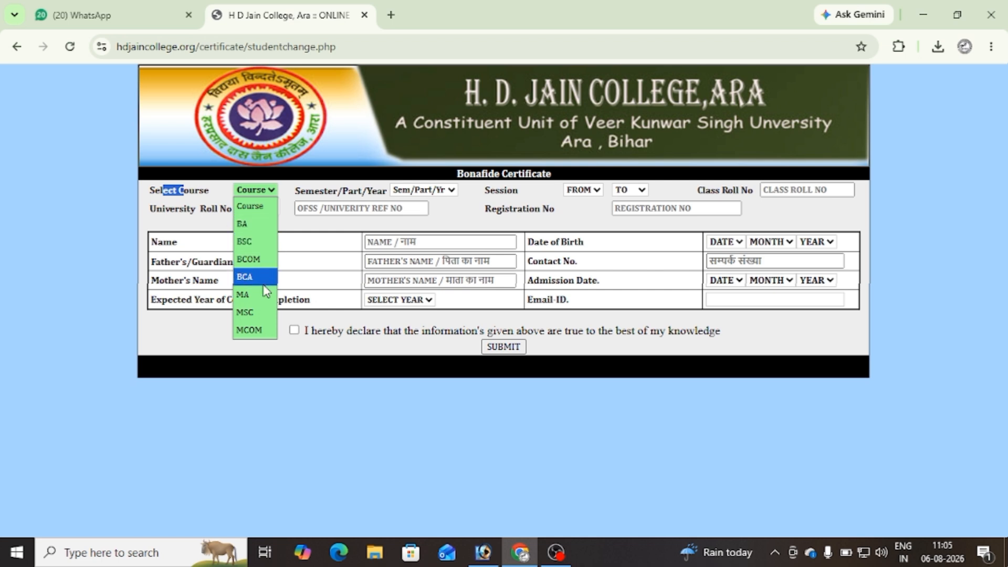
click(264, 312)
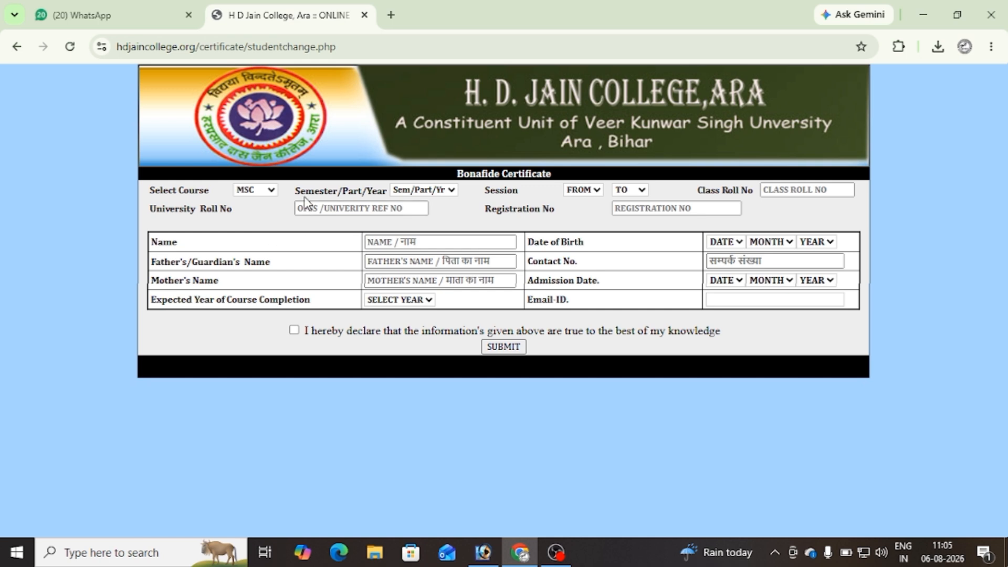
drag(305, 192, 383, 203)
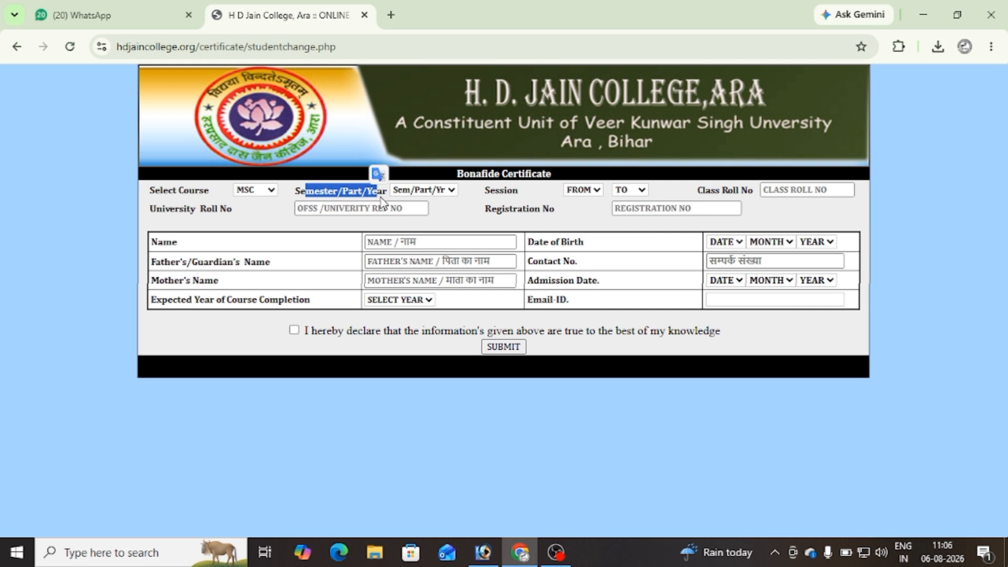
click(424, 190)
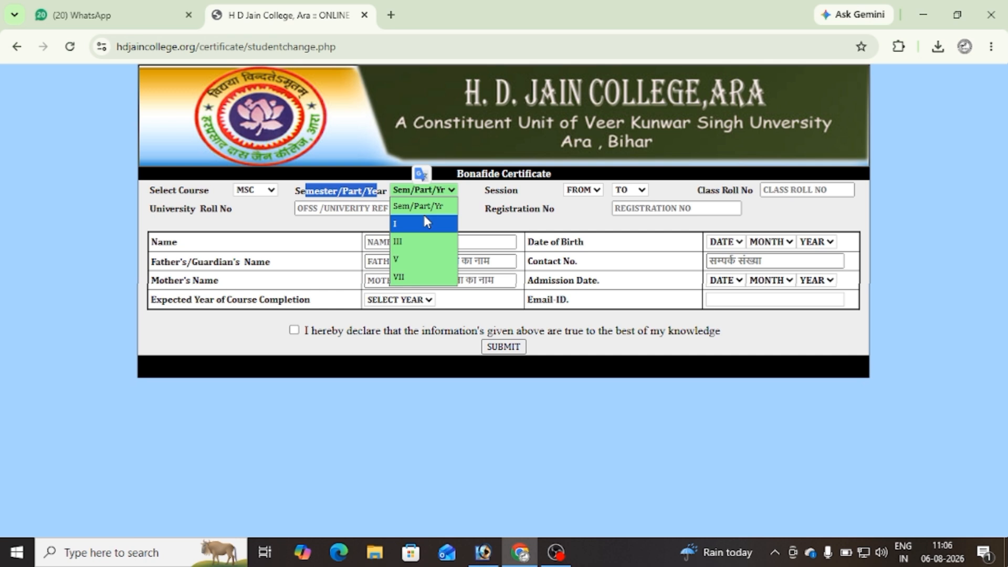
Switch the course to BSC and view the semester options without choosing one.
click(255, 190)
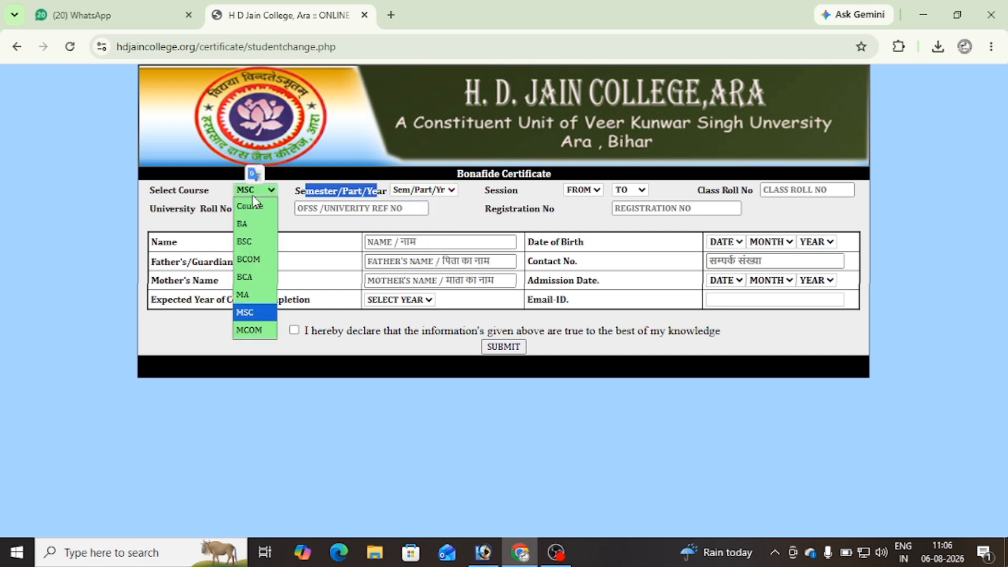
click(251, 243)
click(444, 191)
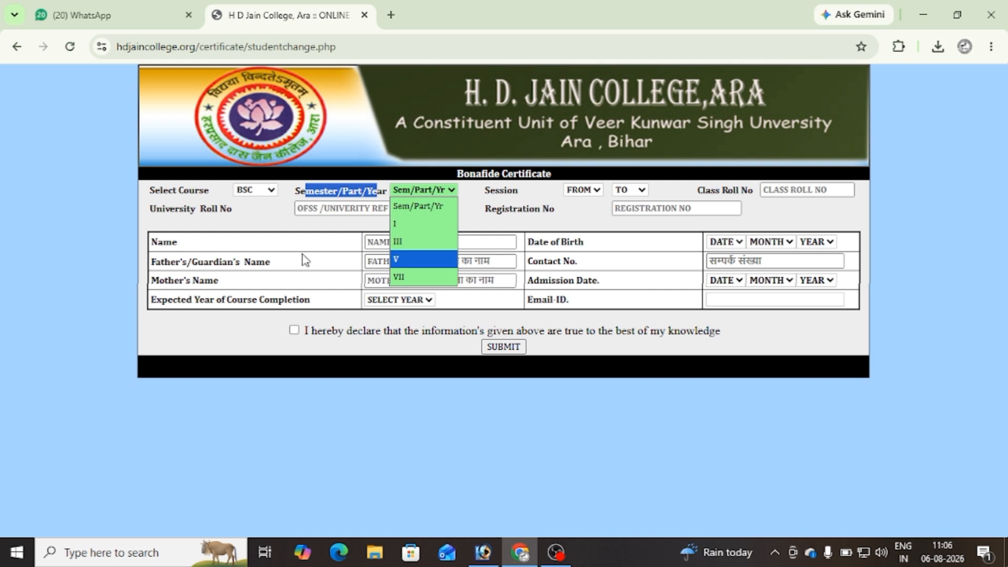
click(305, 259)
click(447, 191)
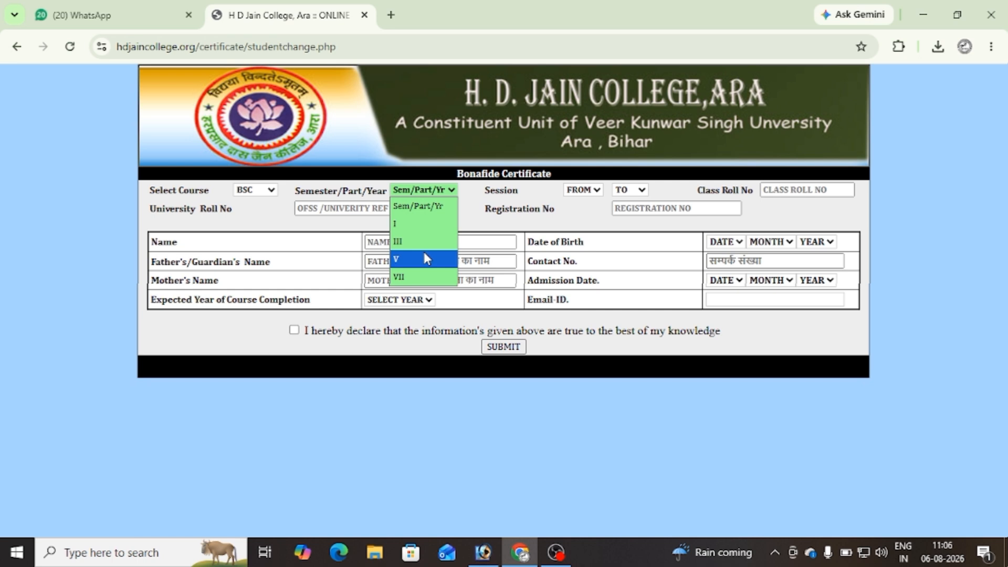
Set the course to MSC and the Semester/Part/Year to III.
click(256, 190)
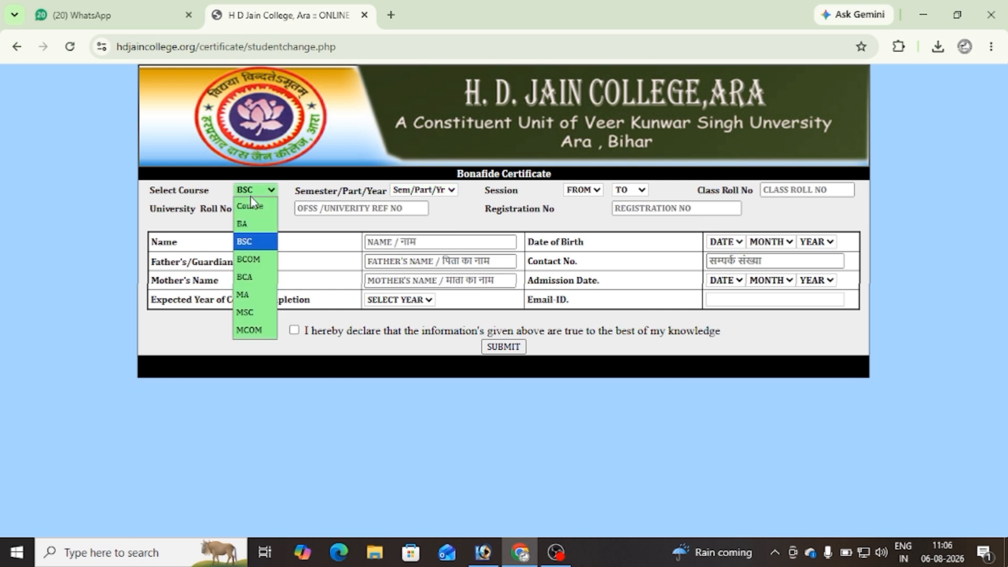
click(247, 313)
click(426, 191)
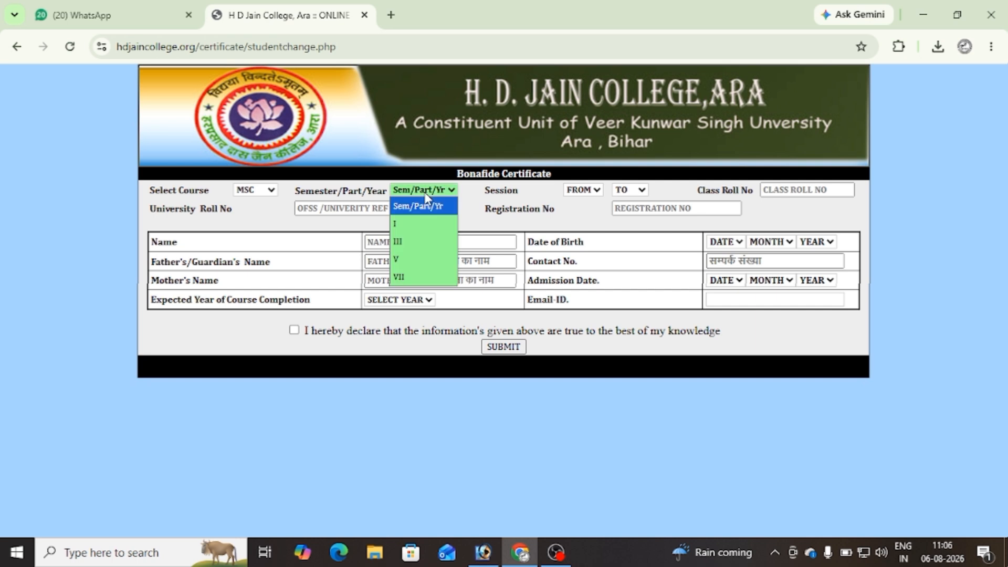
click(415, 242)
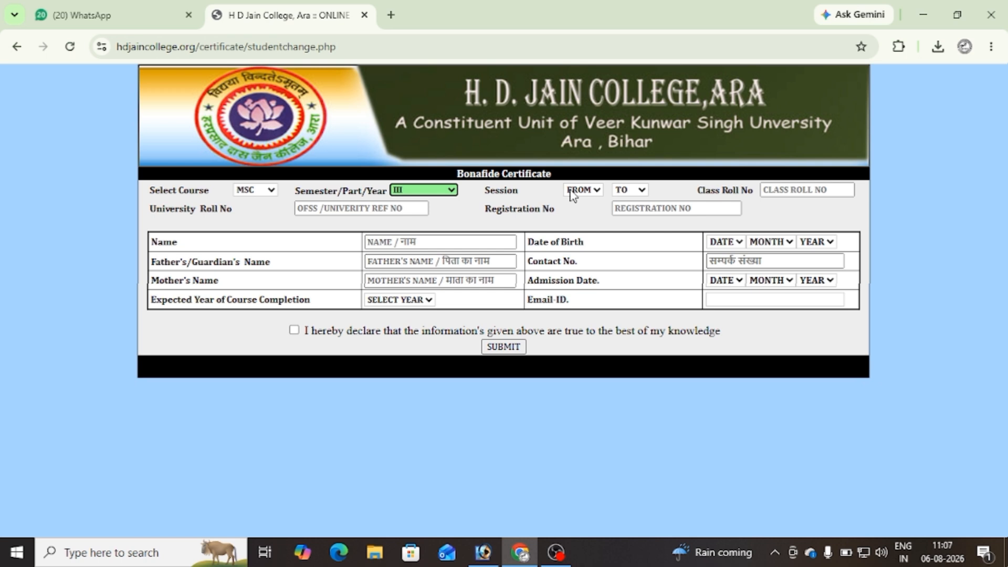
Set the academic session to run from 2025 to 2027.
double_click(488, 190)
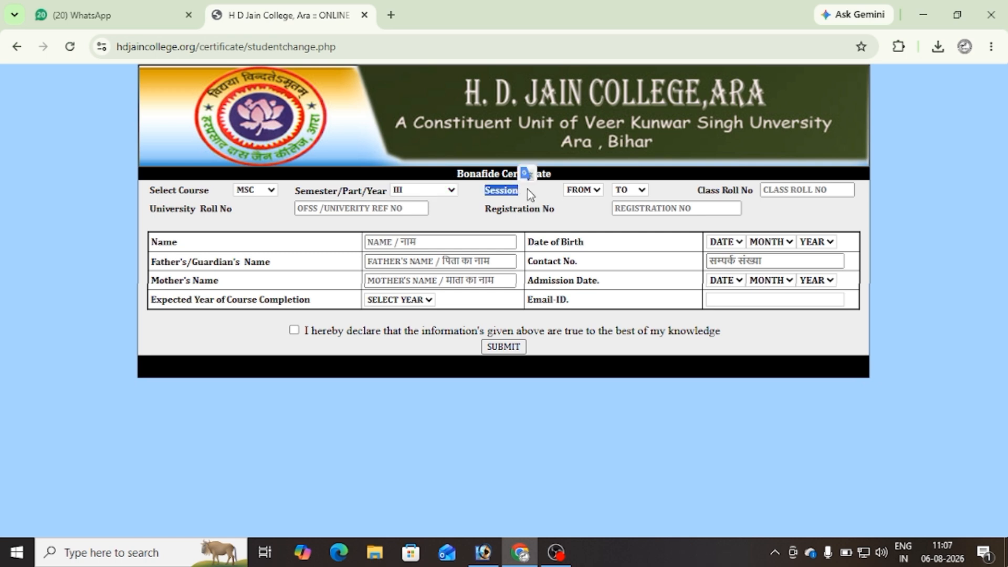
click(581, 190)
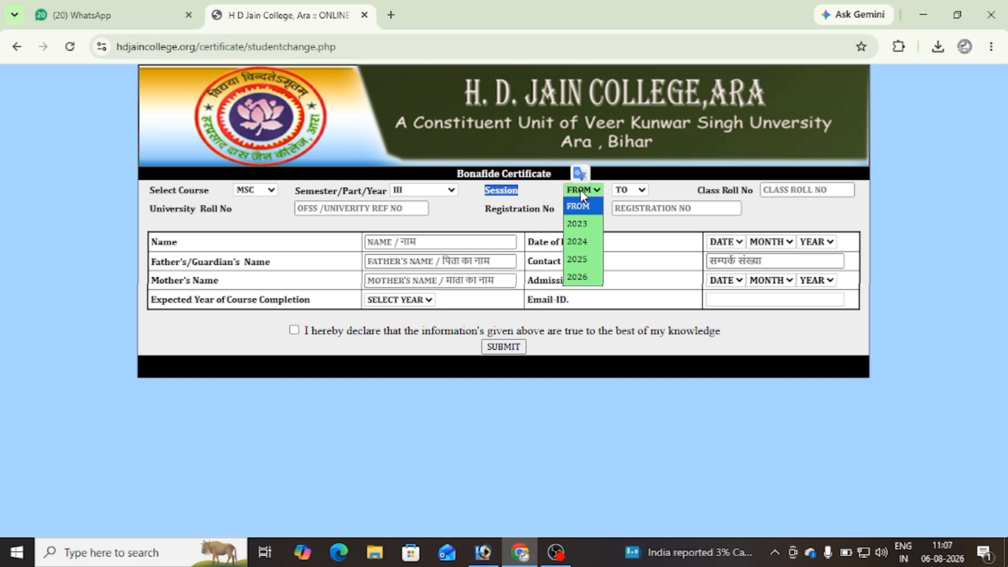
click(587, 259)
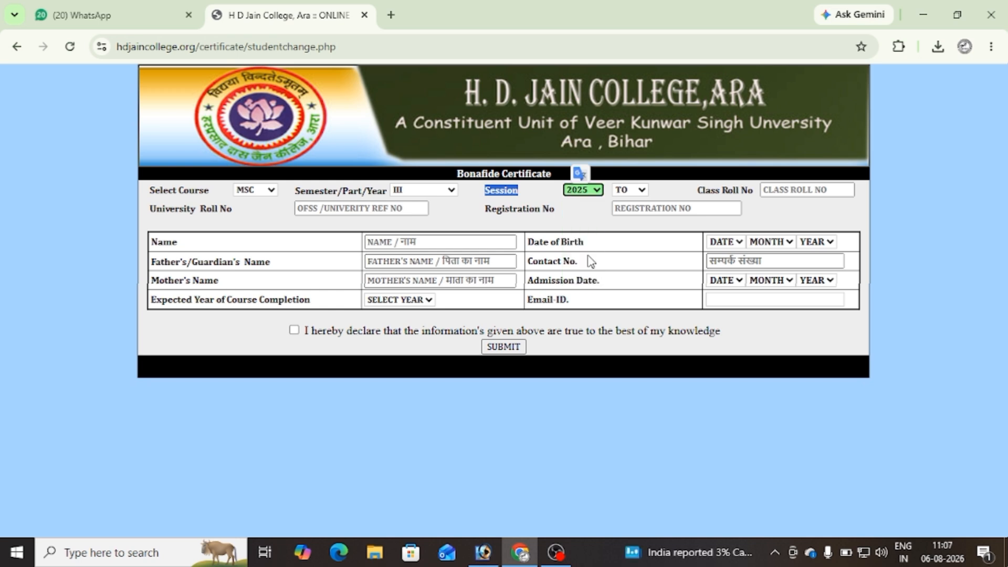
click(623, 193)
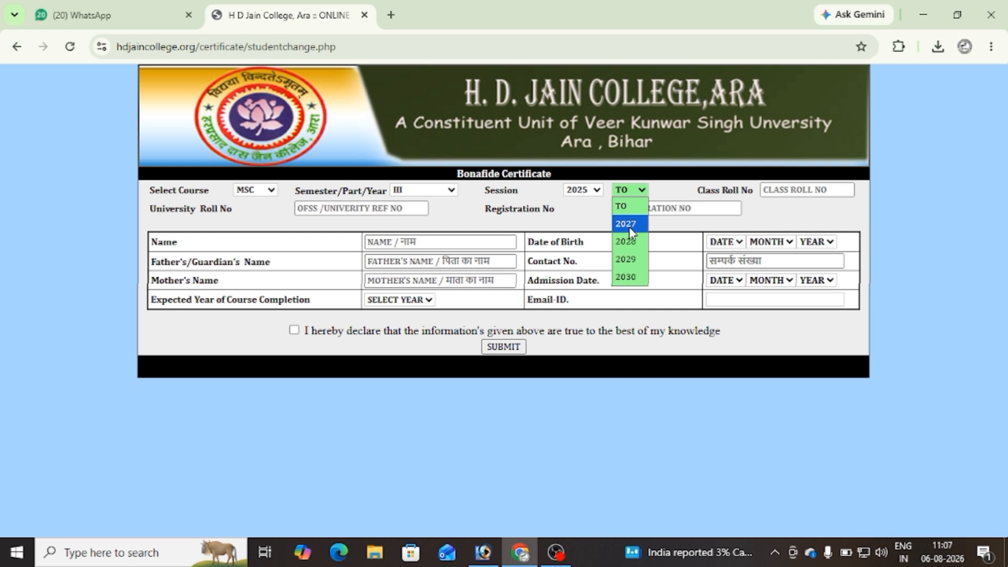
click(628, 227)
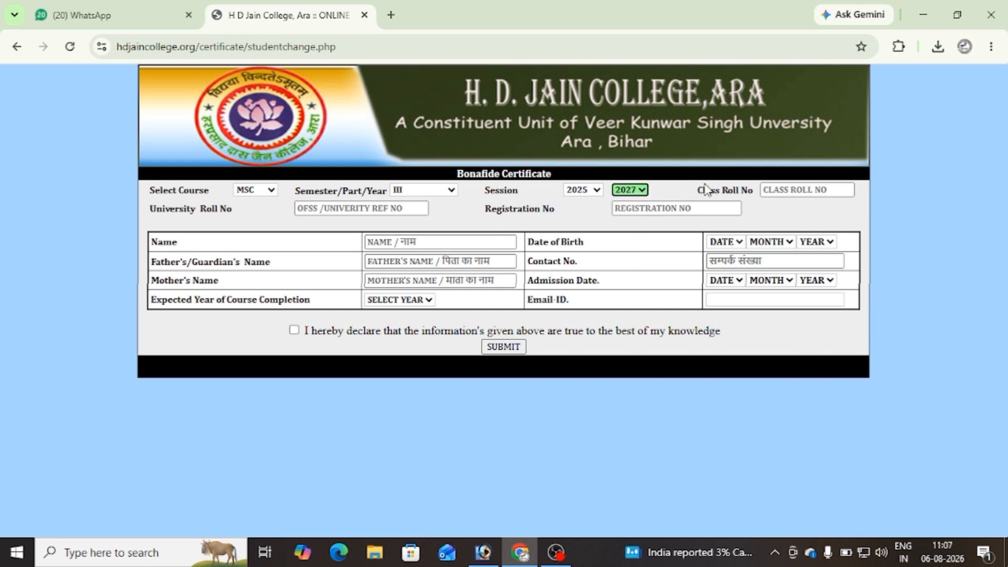
Review the Class Roll No, University Roll No and Registration No fields of the form.
drag(702, 190, 735, 192)
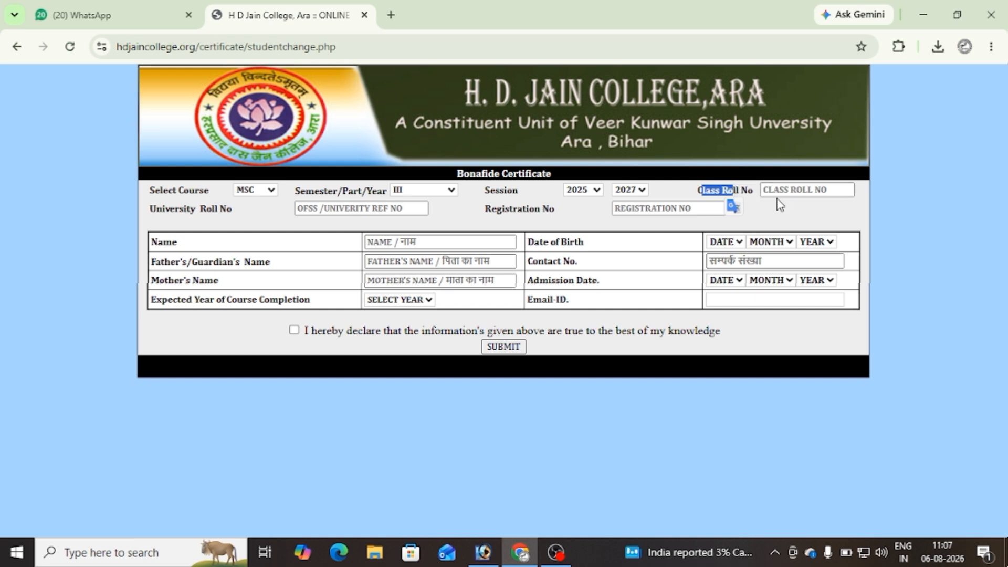
drag(172, 208, 255, 228)
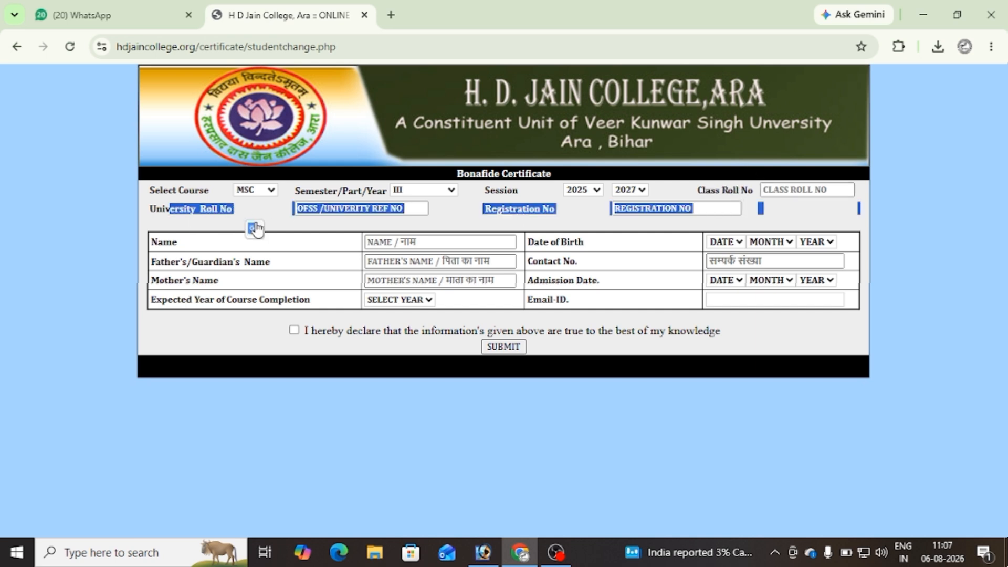
click(263, 210)
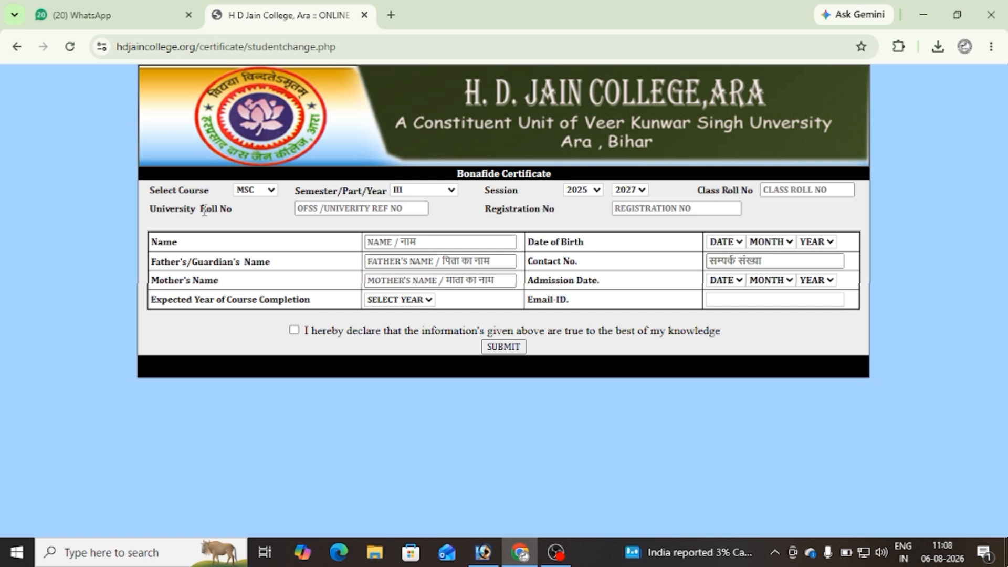
drag(183, 209, 235, 215)
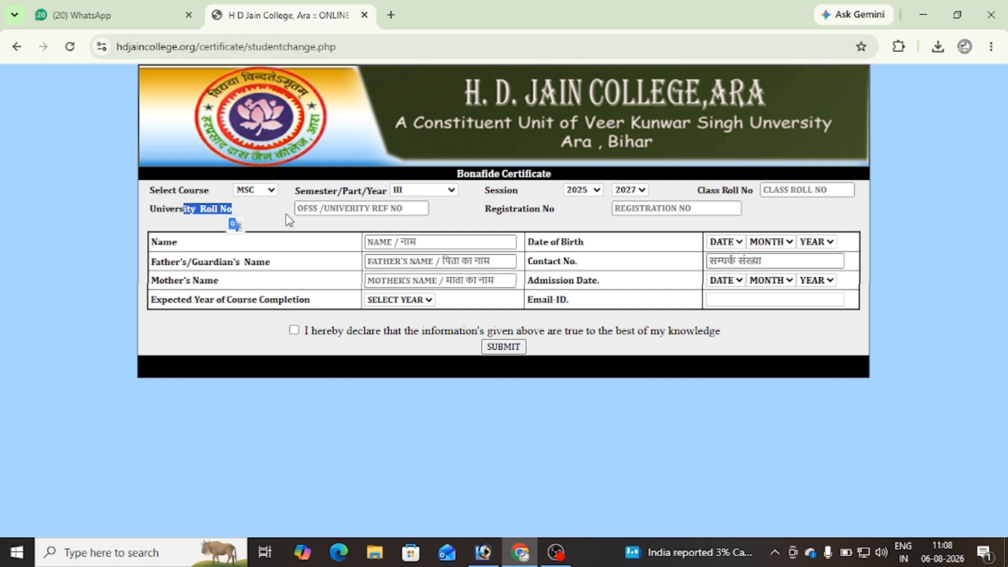
double_click(547, 209)
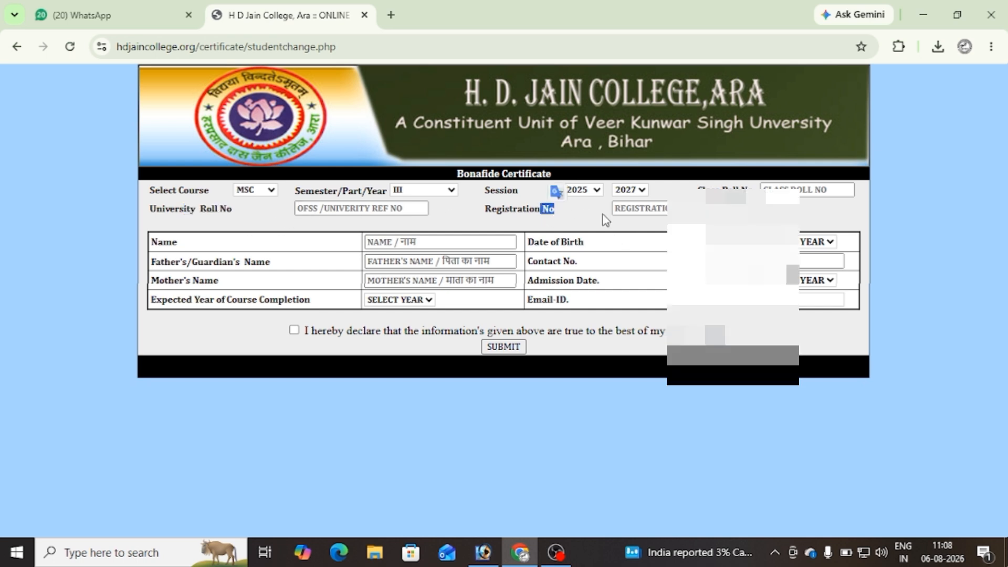
click(631, 215)
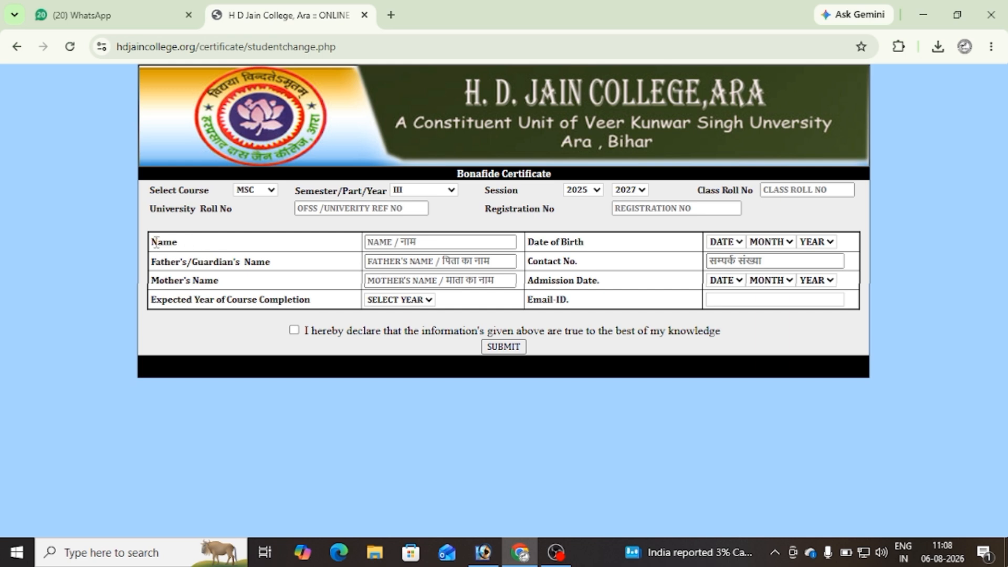
Review the form's name, parents' names, expected completion year, admission date, date of birth and Email-ID fields.
drag(157, 241, 208, 248)
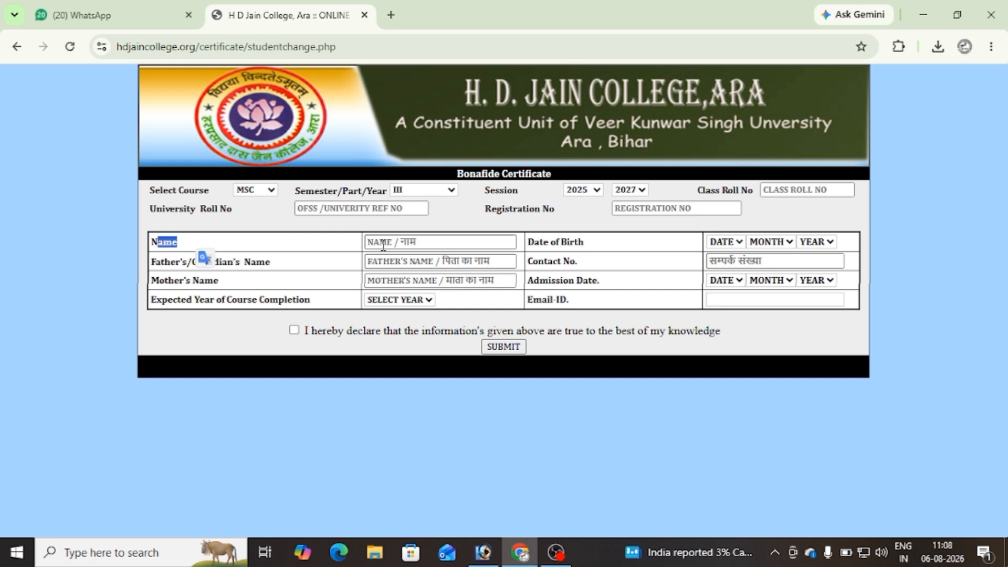
drag(219, 261, 249, 264)
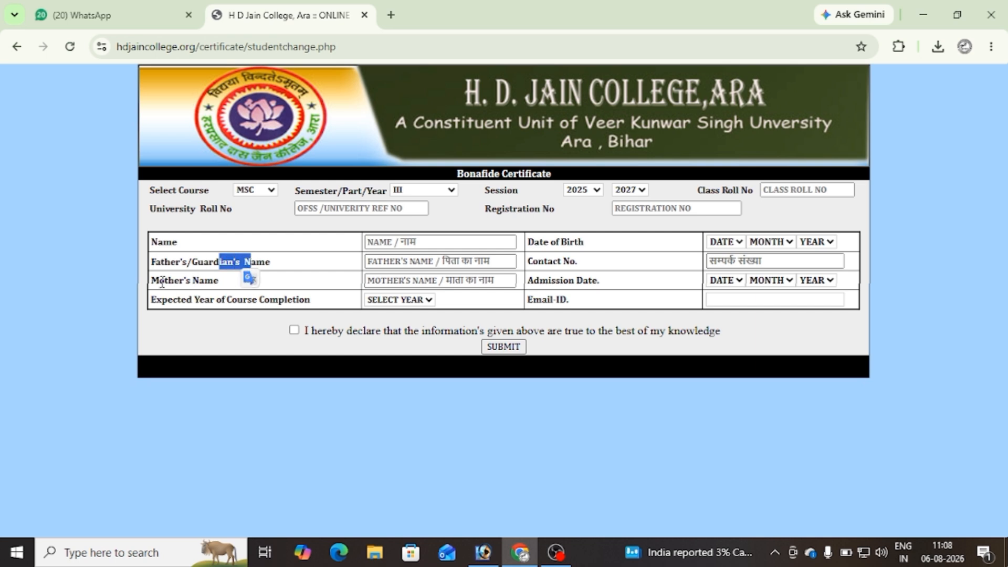
drag(162, 282, 282, 319)
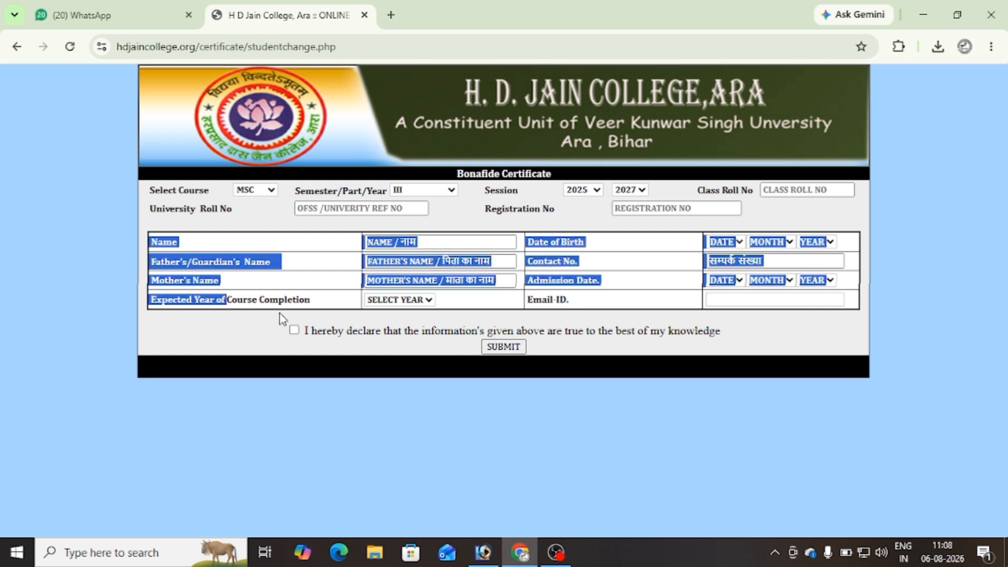
click(396, 304)
click(594, 305)
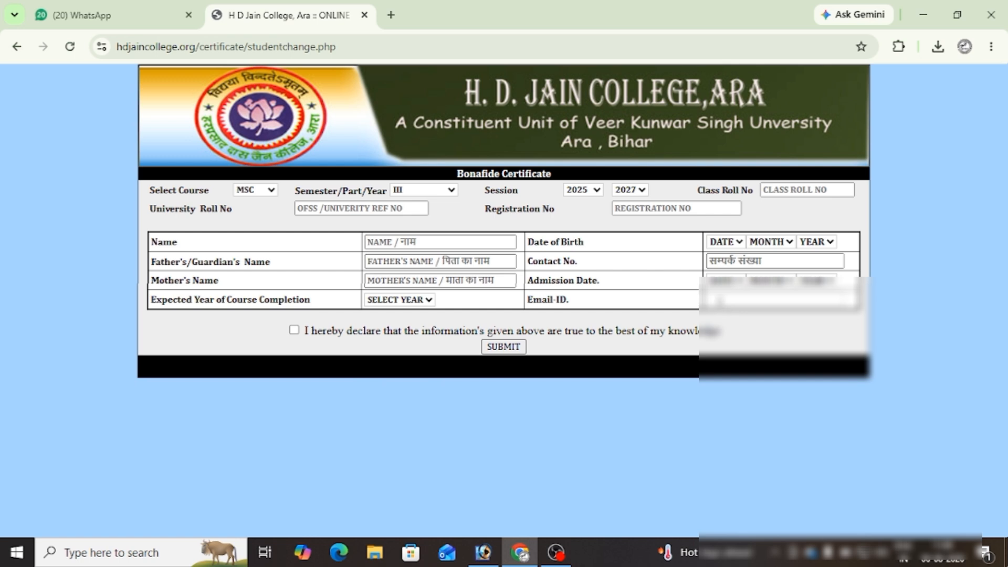
click(719, 301)
drag(550, 283, 578, 243)
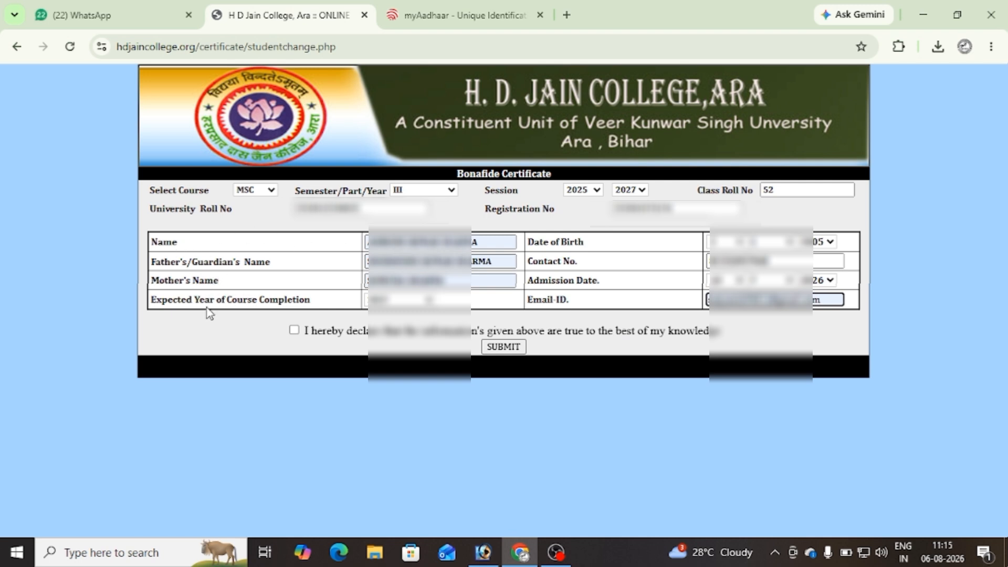
Check the Expected Year of Course Completion entry in the filled-in form.
drag(215, 300, 306, 298)
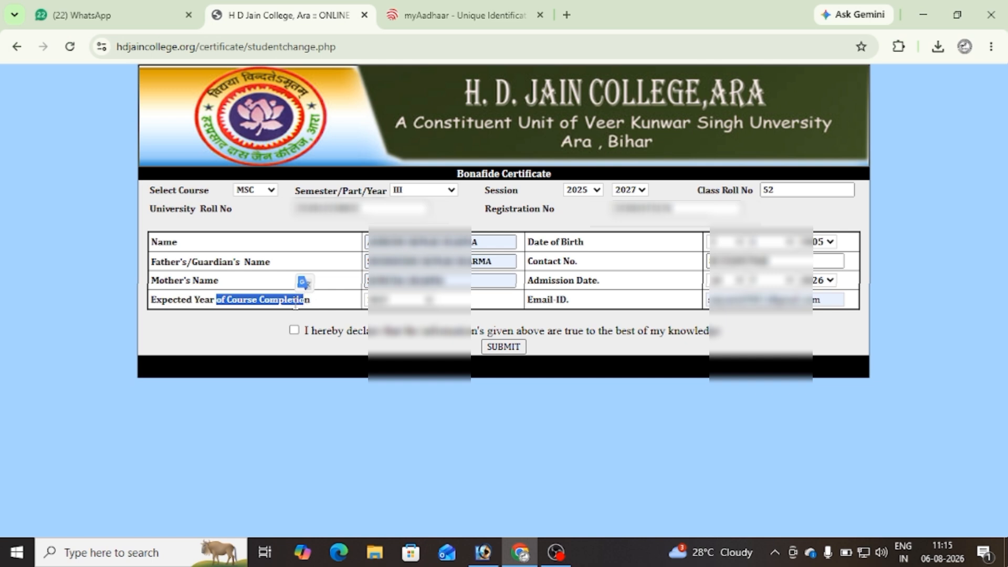
drag(207, 304, 306, 314)
click(313, 376)
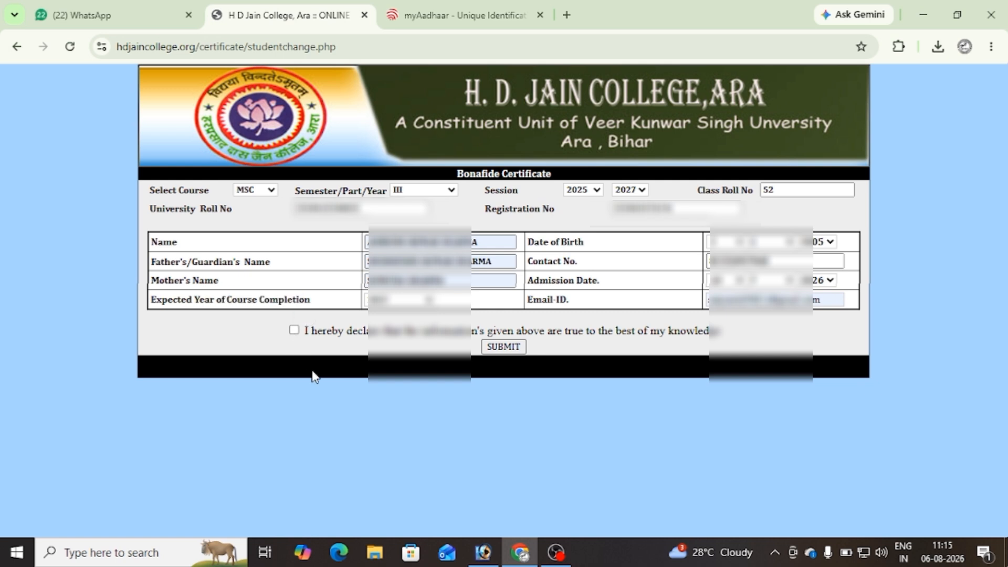
Accept the declaration that the information is true, then submit the bonafide certificate application and confirm the submission.
click(294, 330)
click(566, 188)
click(506, 349)
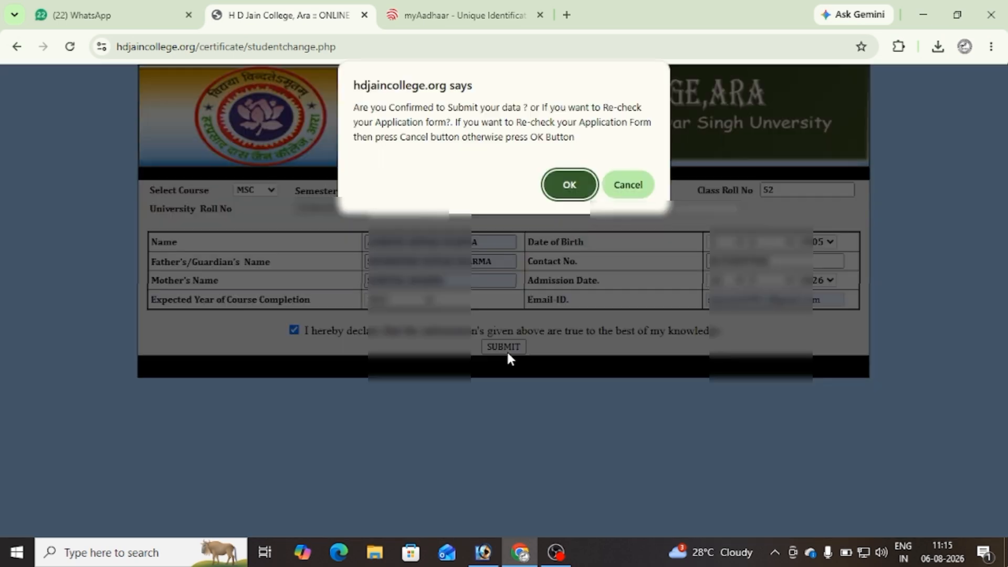
click(571, 185)
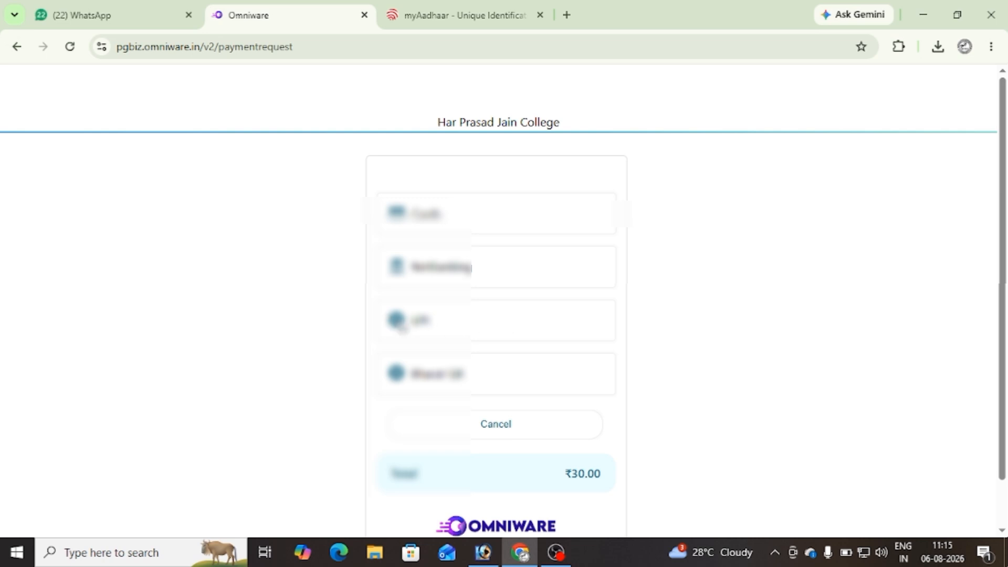
Choose UPI with the Scan QR option as the payment method and proceed to pay the certificate fee.
click(400, 323)
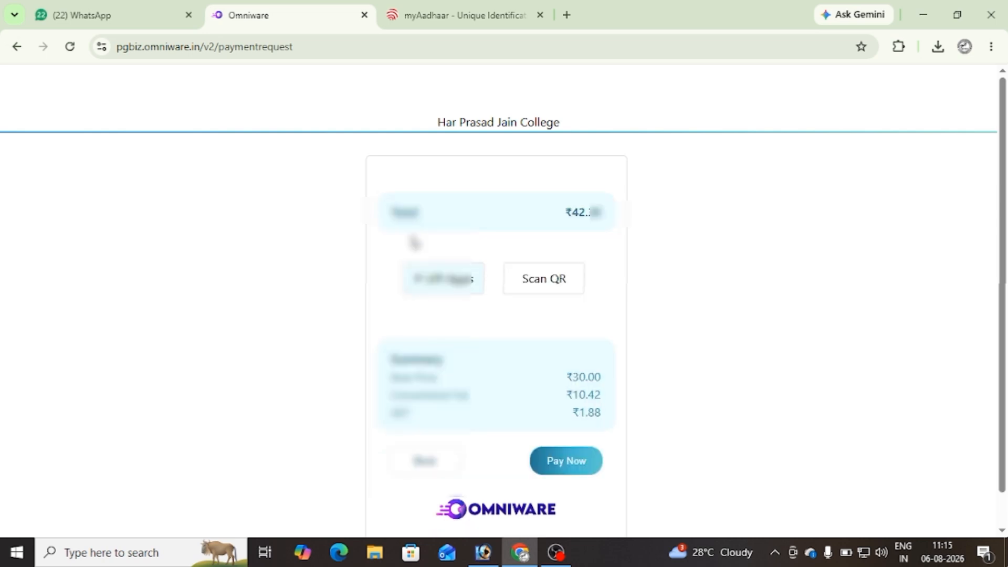
click(545, 288)
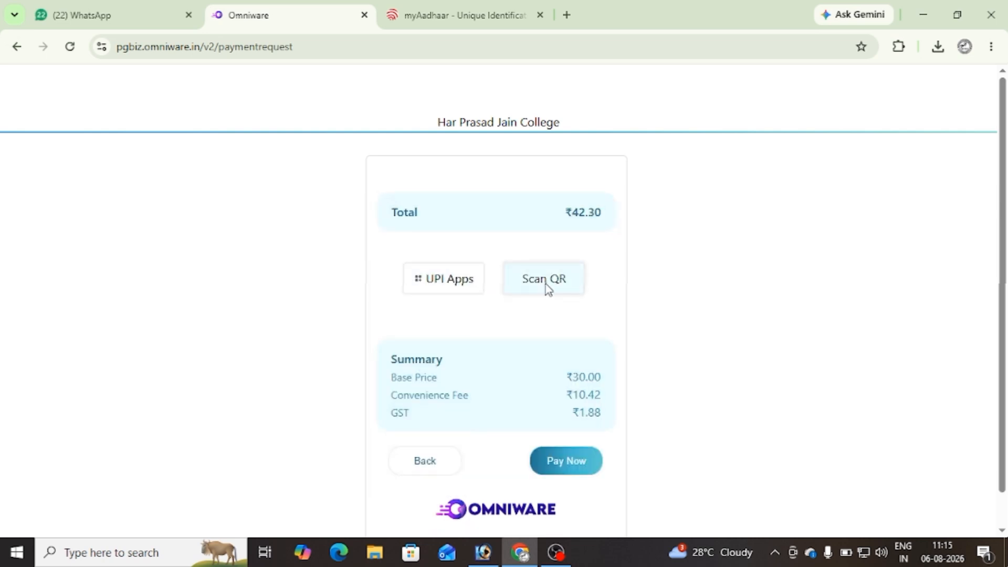
scroll(546, 287, down, 1)
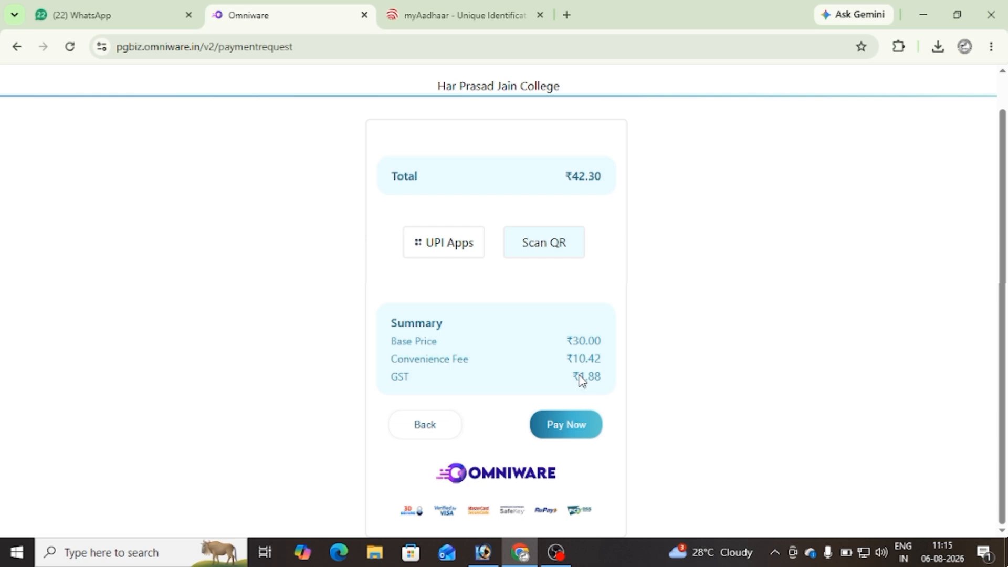
click(575, 423)
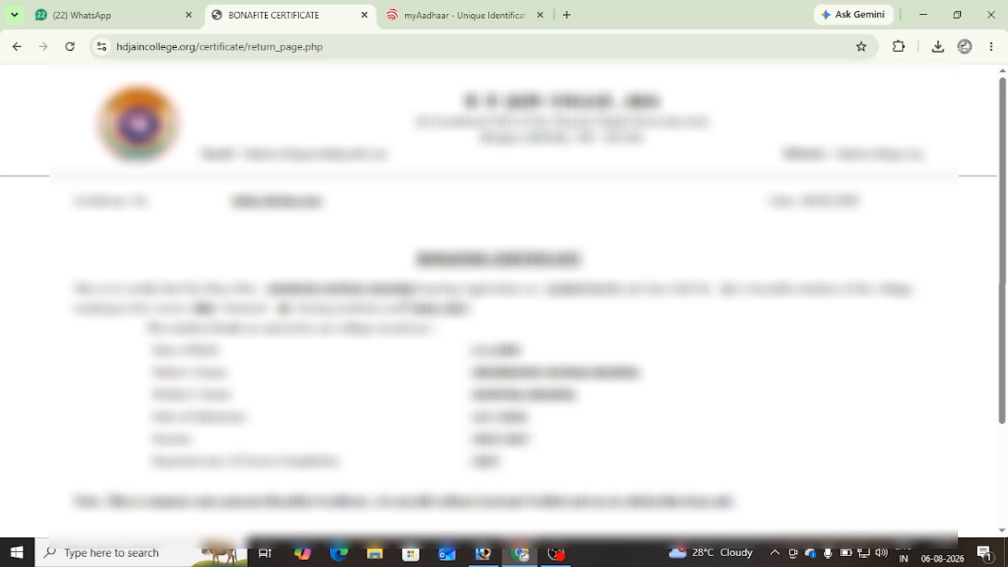
Review the certificate number, date and college website on the issued bonafide certificate.
drag(226, 205, 318, 197)
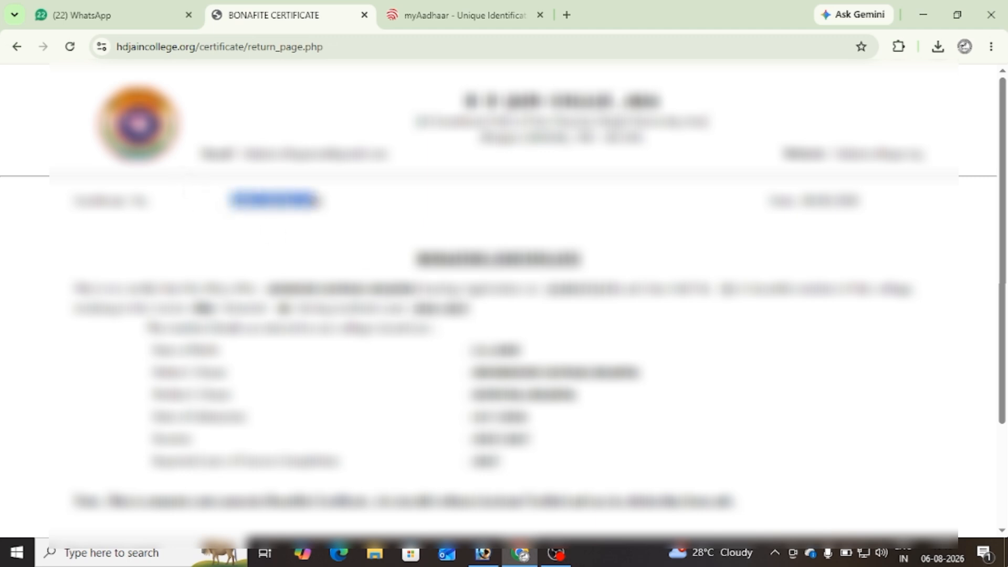
drag(777, 202, 861, 212)
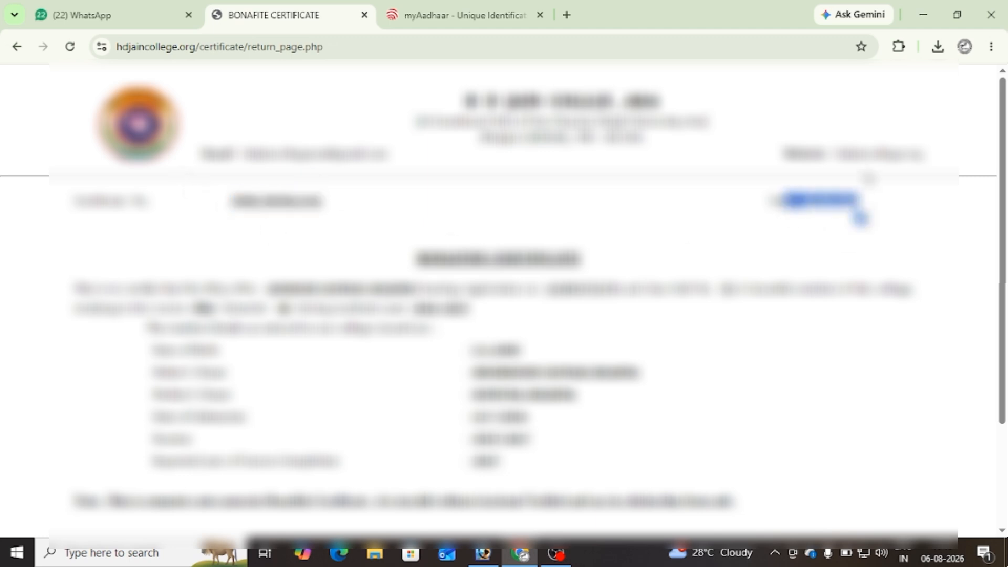
drag(817, 153, 922, 153)
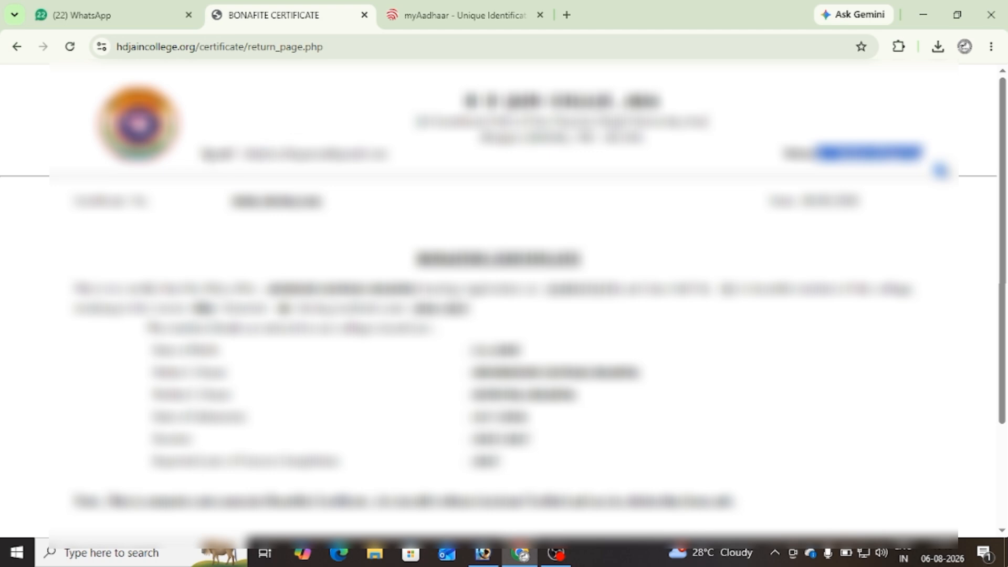
click(940, 171)
scroll(550, 164, down, 3)
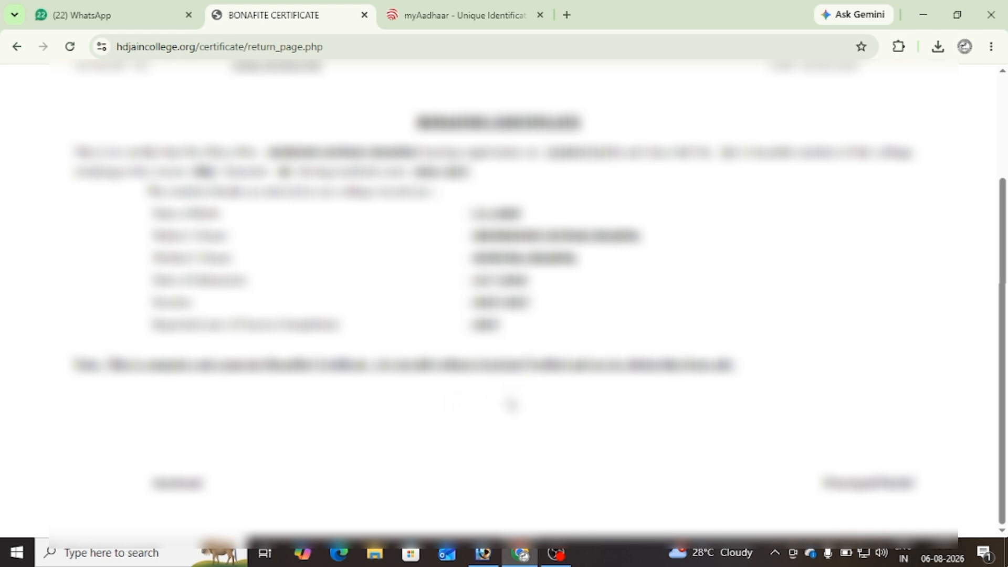
Look through the certificate's print settings, set the destination to Save as PDF and close the print dialog.
key(ctrl+p)
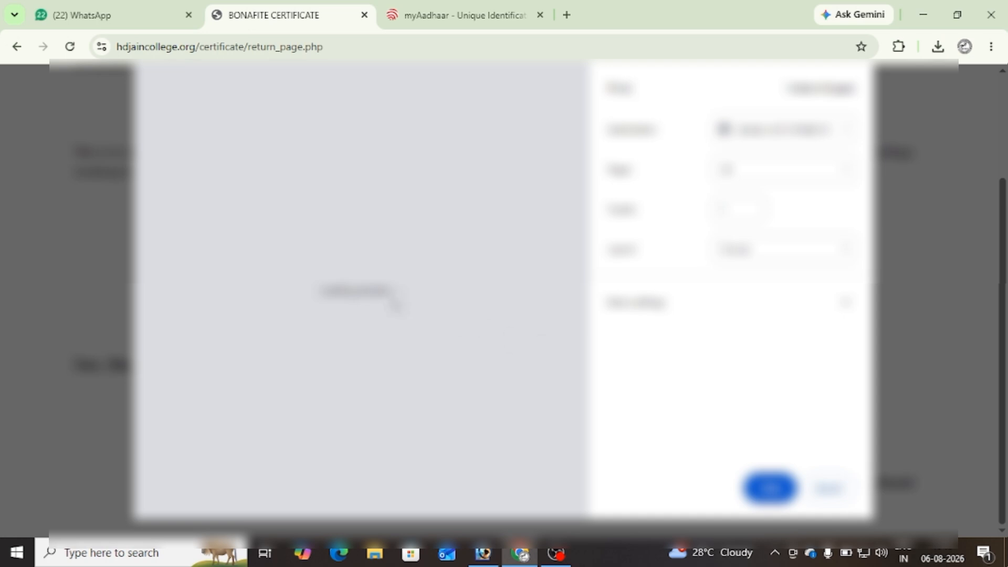
click(735, 310)
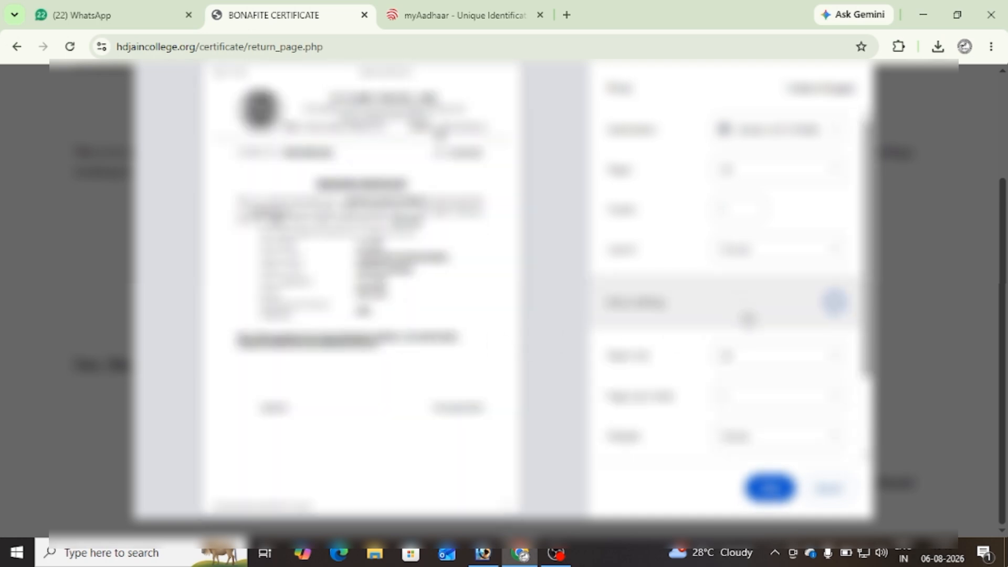
scroll(760, 342, down, 2)
scroll(759, 342, down, 3)
scroll(759, 342, up, 4)
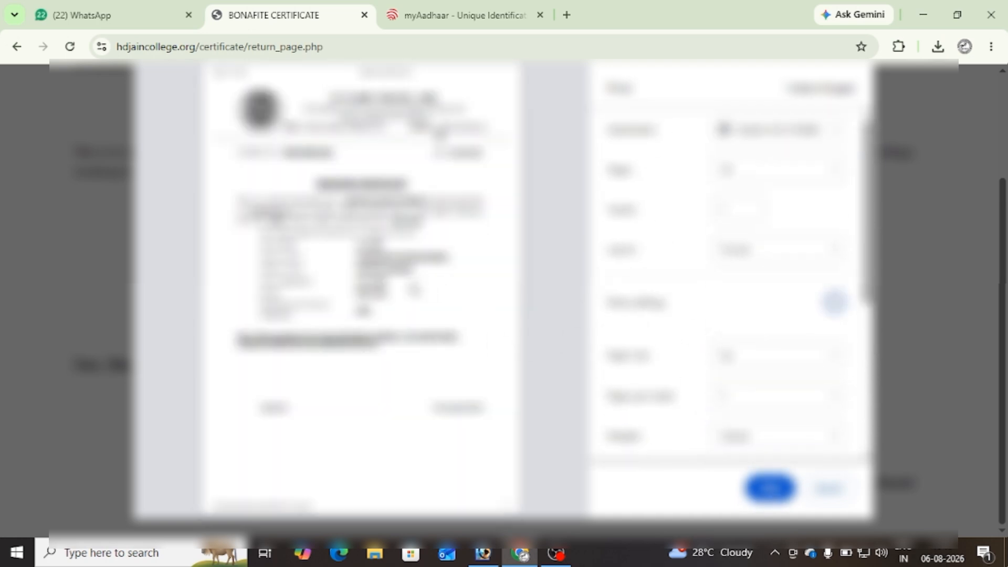
click(753, 131)
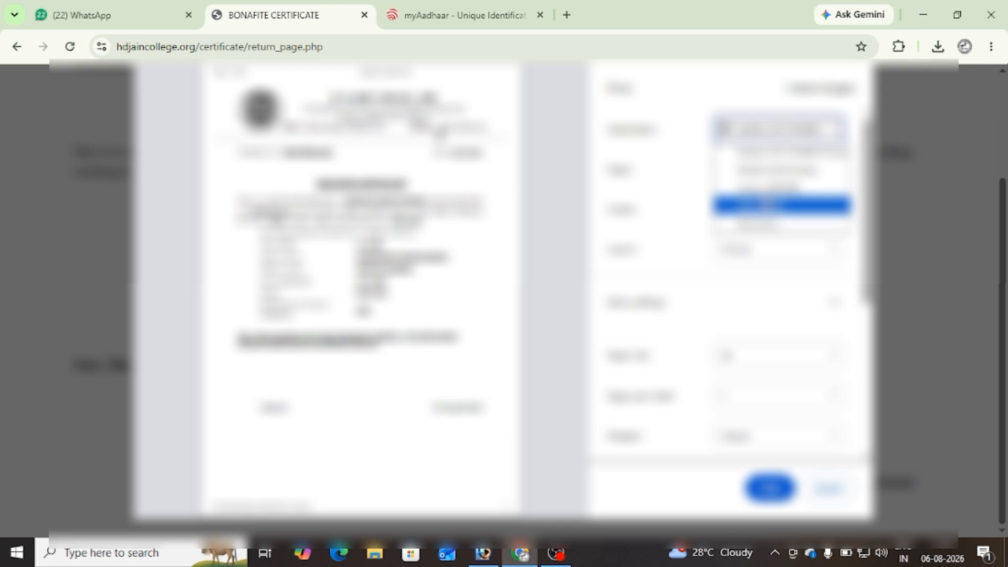
click(765, 202)
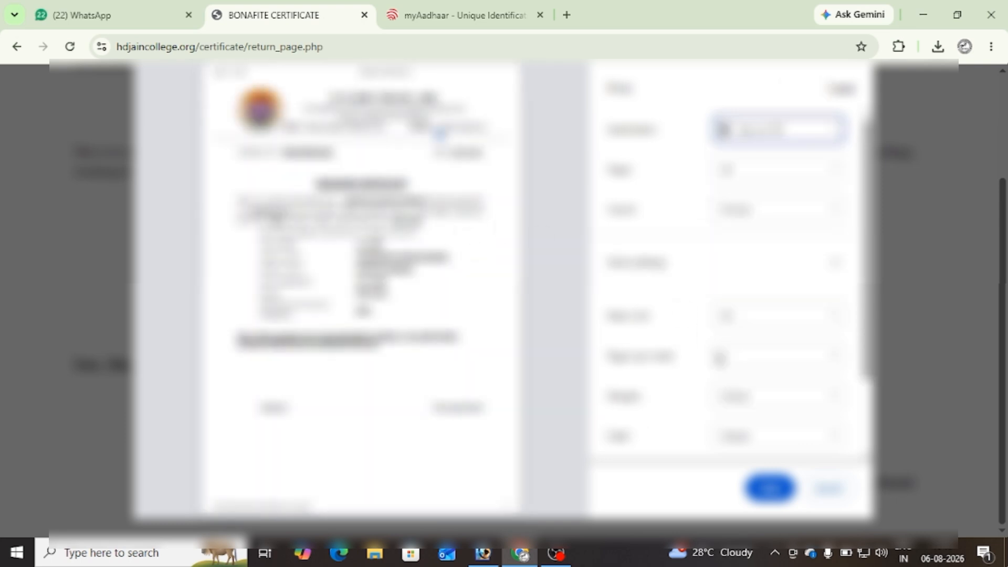
click(831, 489)
Save the bonafide certificate as a PDF in the Downloads folder.
scroll(681, 299, up, 2)
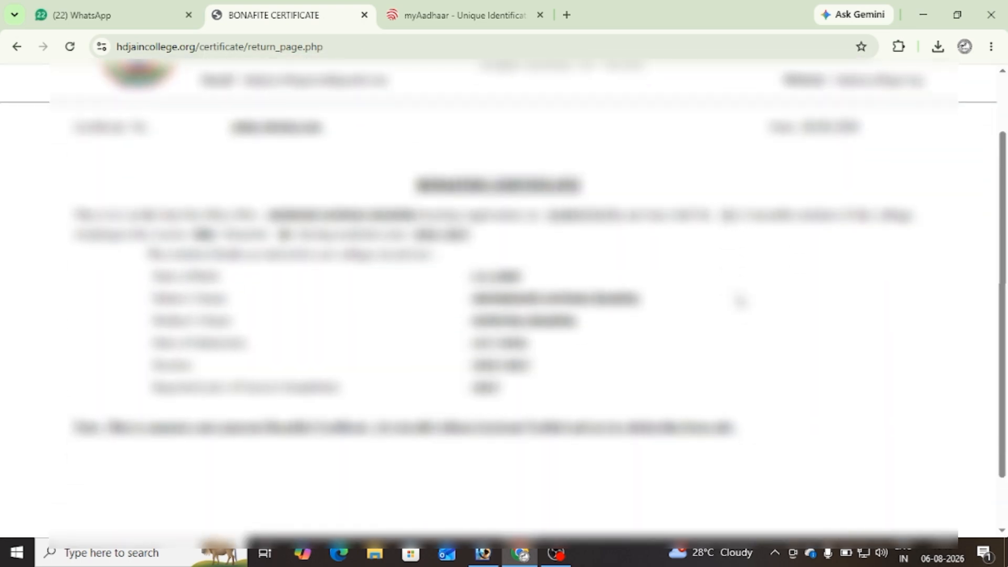
scroll(681, 299, down, 1)
key(ctrl+p)
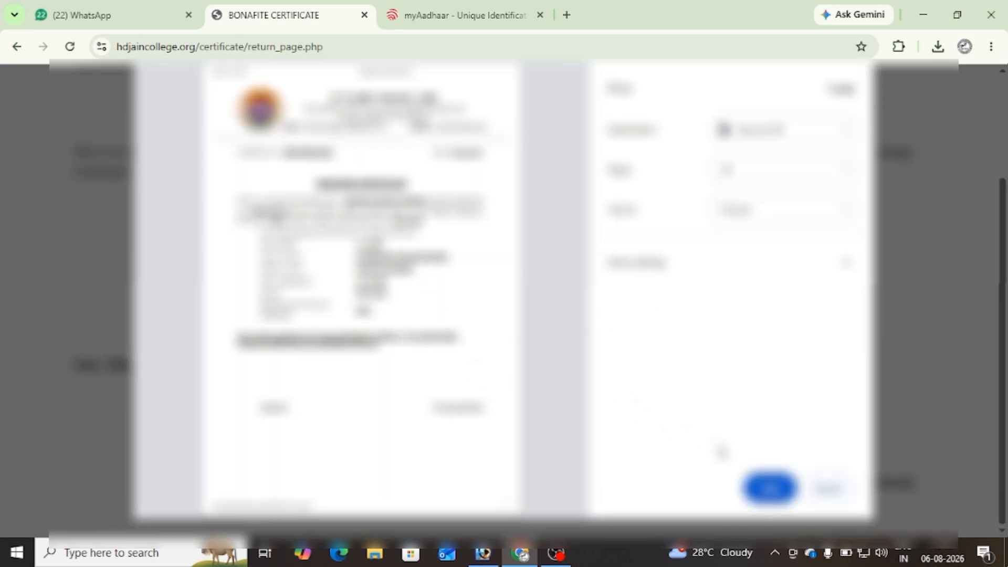
click(765, 484)
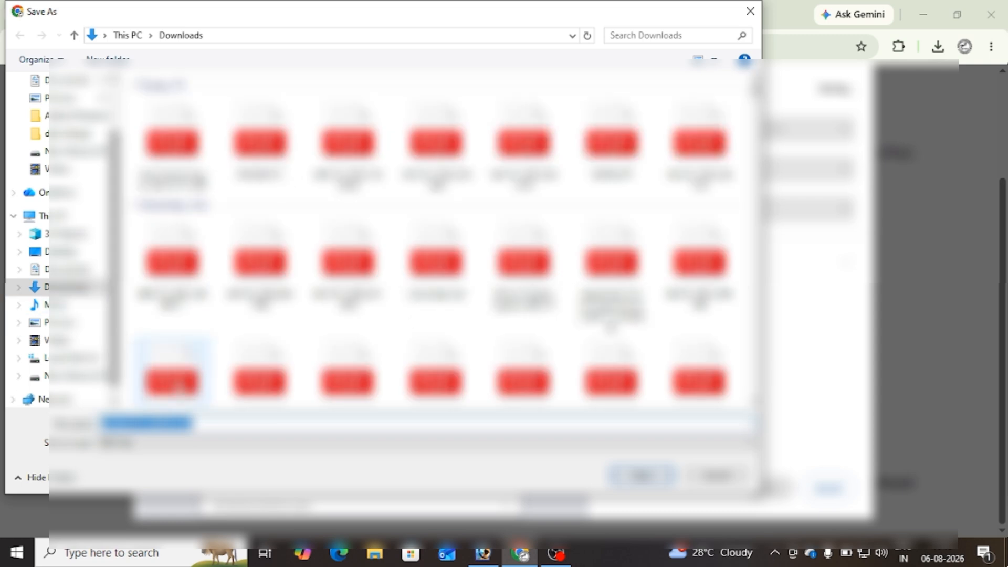
click(642, 475)
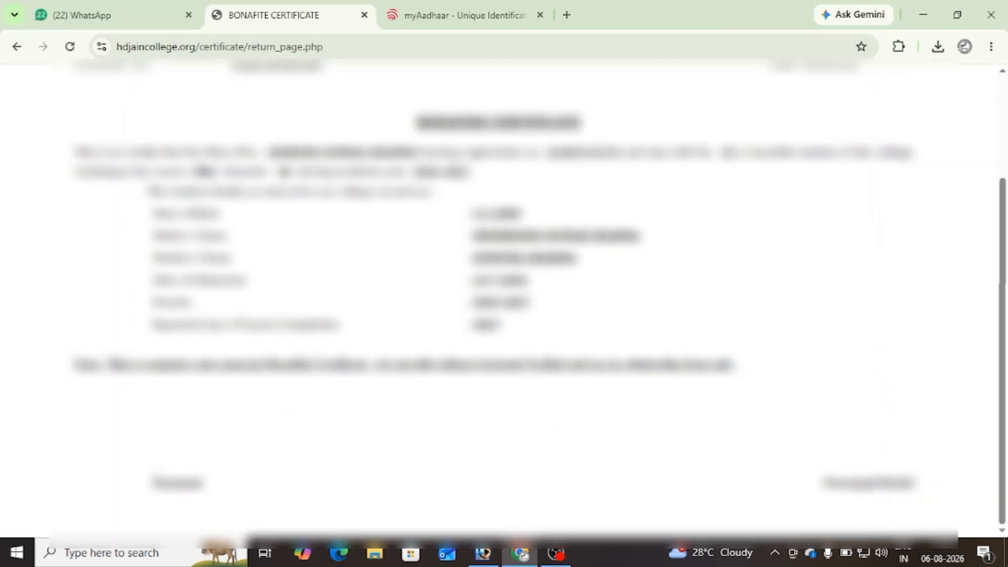
Check the signature lines at the foot of the certificate, then switch to the bonafide certificate banner in WhatsApp.
drag(153, 483, 211, 485)
drag(823, 483, 914, 492)
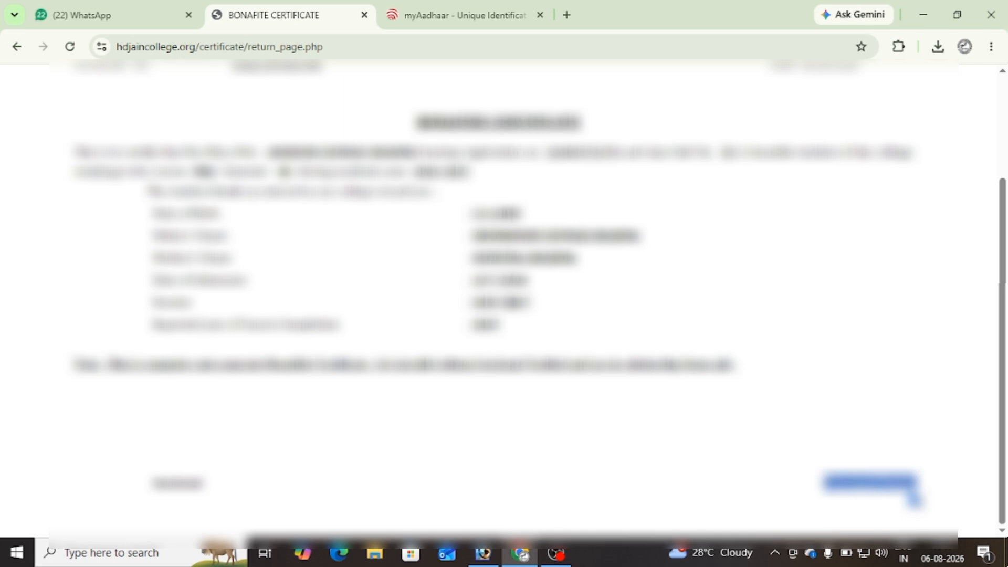
click(126, 15)
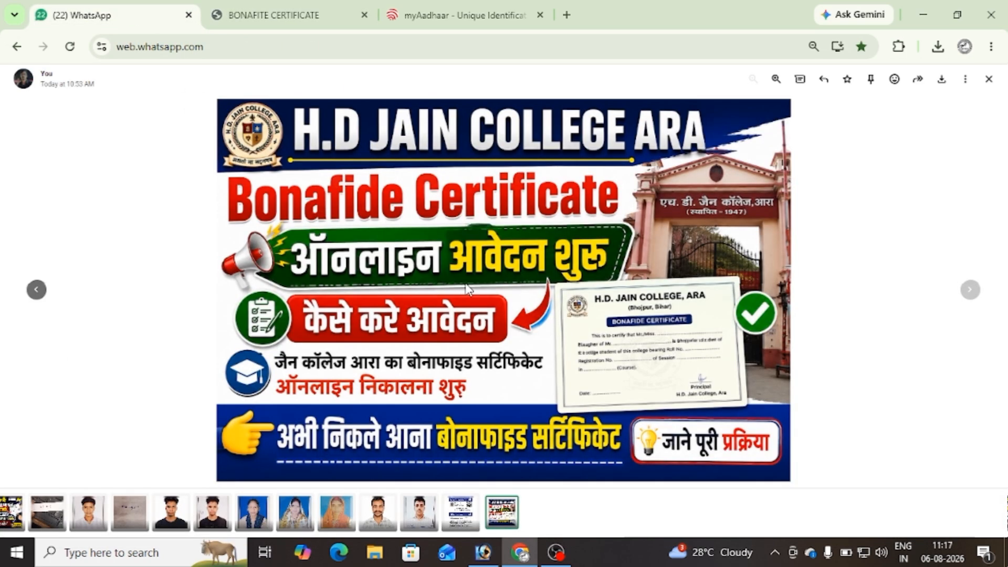